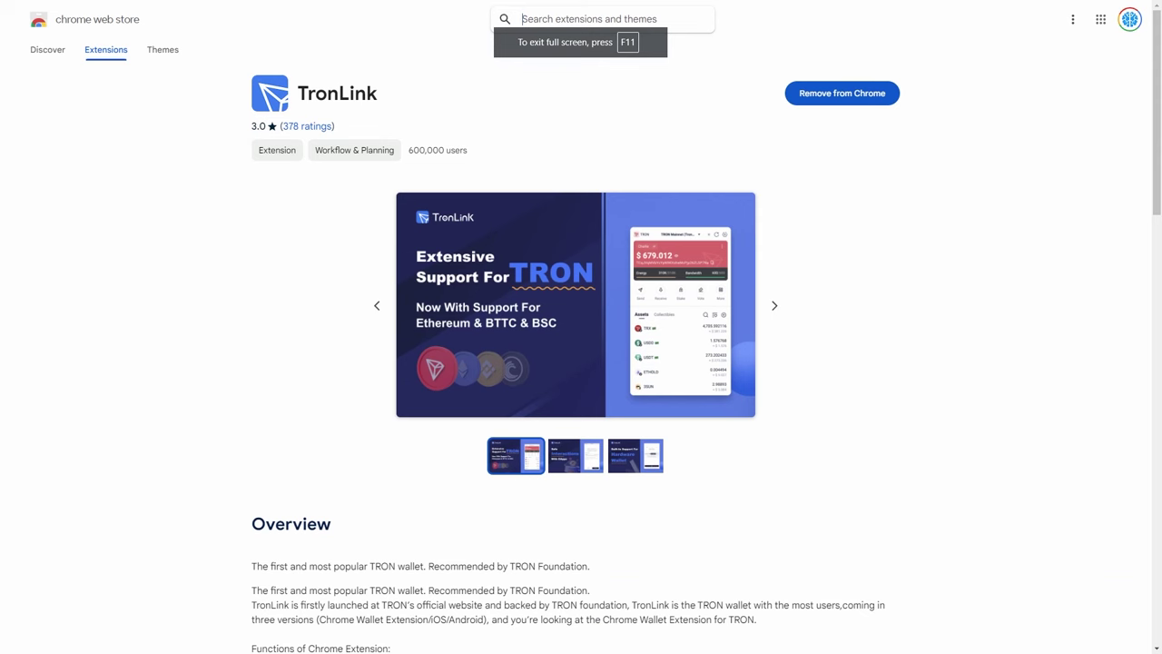
Open the TronLink wallet and view its account on Tronscan, which shows 0 TRX.
drag(234, 71, 396, 119)
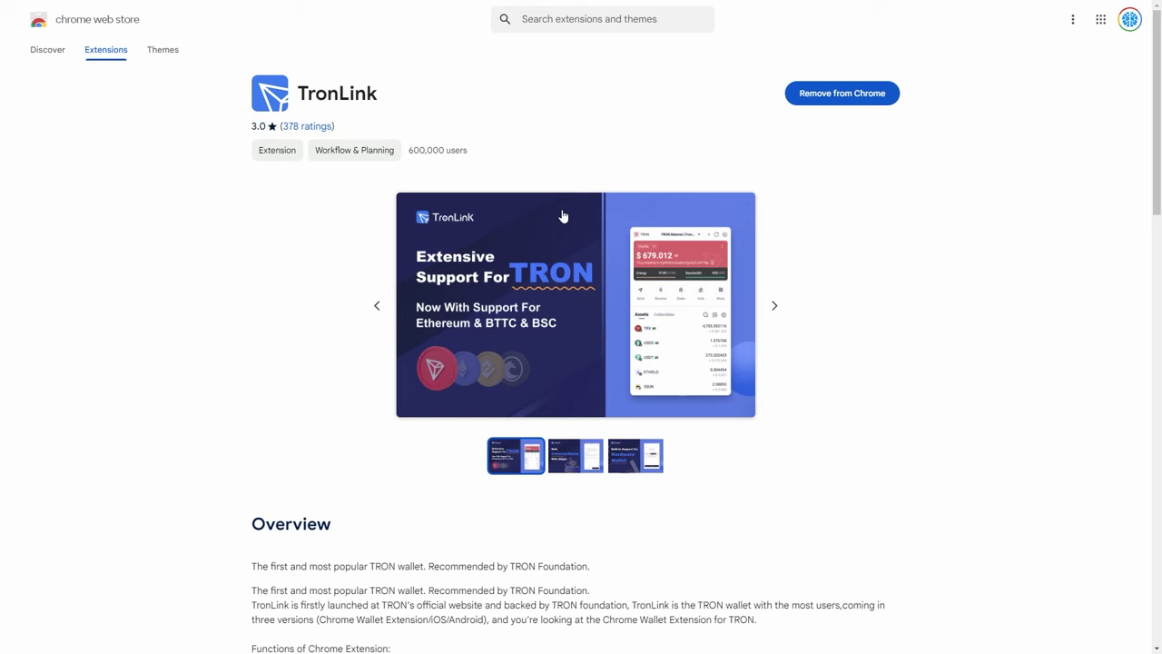
scroll(317, 228, down, 2)
scroll(318, 230, up, 1)
scroll(318, 229, up, 2)
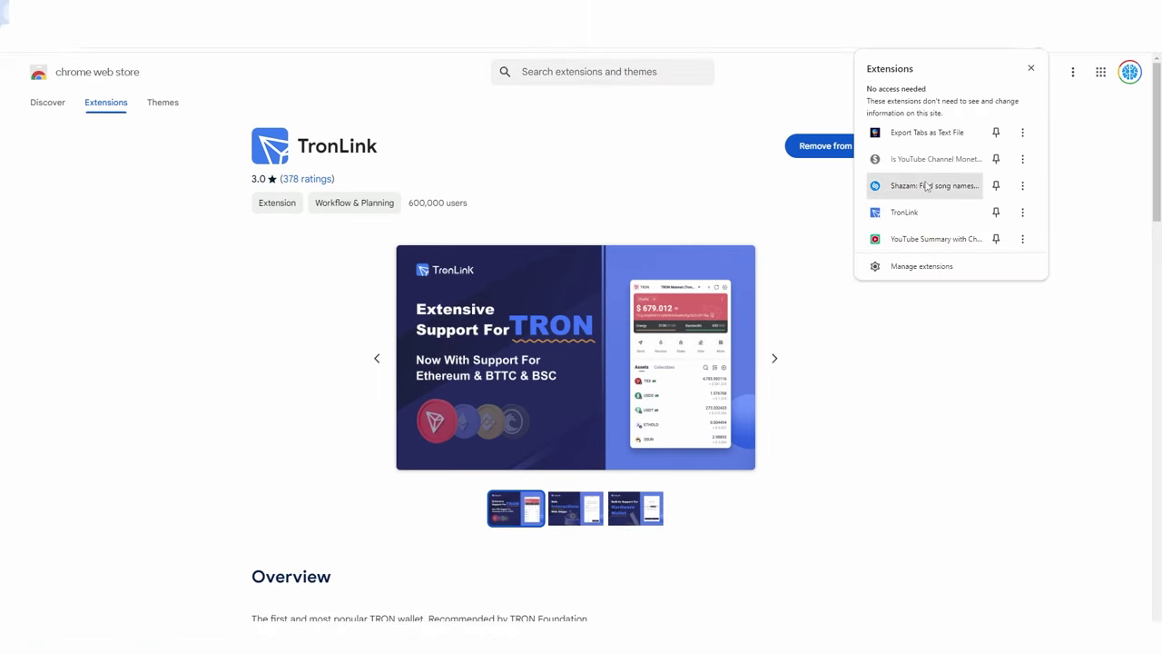
click(912, 212)
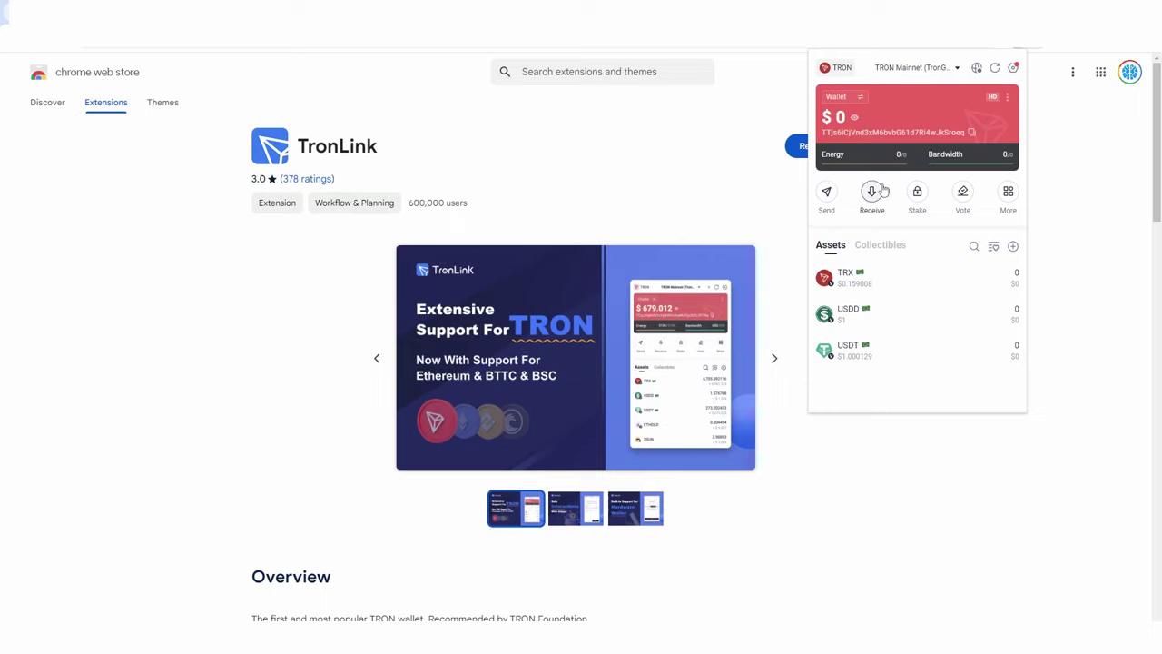
click(1007, 97)
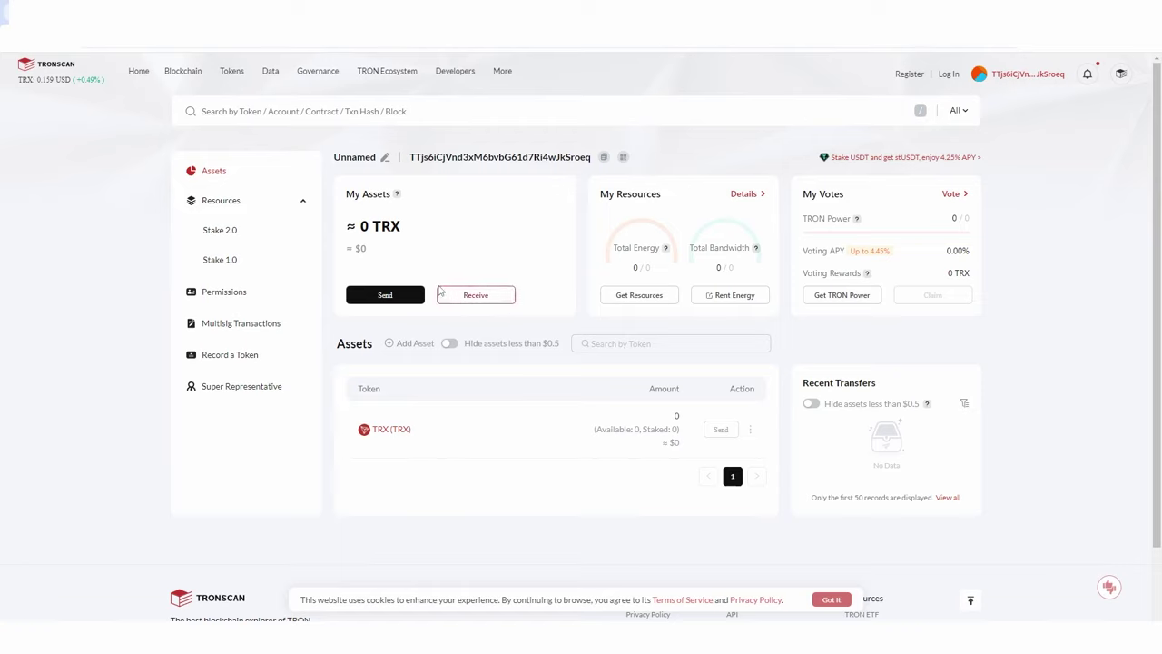
Copy the wallet's TRX receiving address from Tronscan's Receive window.
click(480, 297)
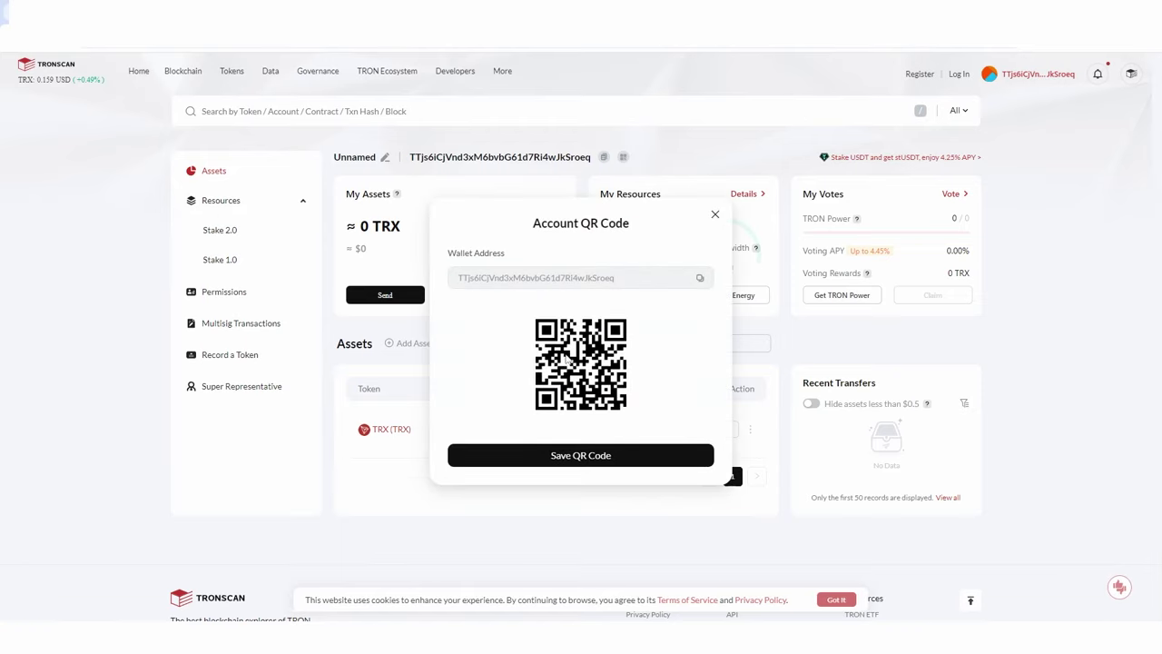
click(715, 214)
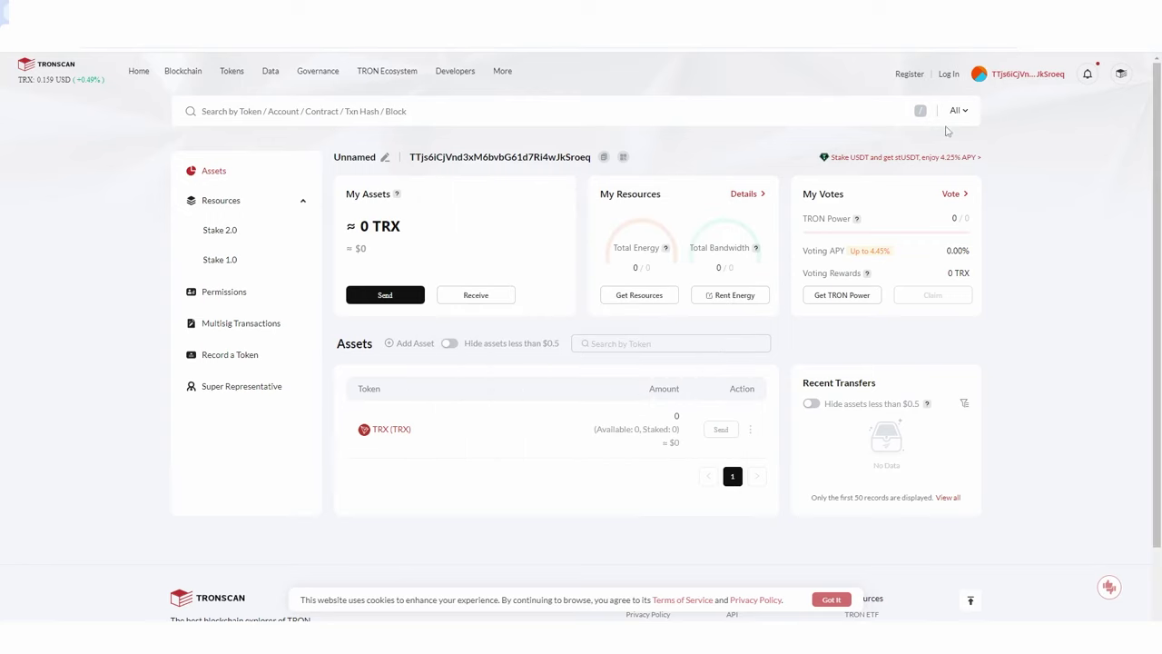
click(750, 430)
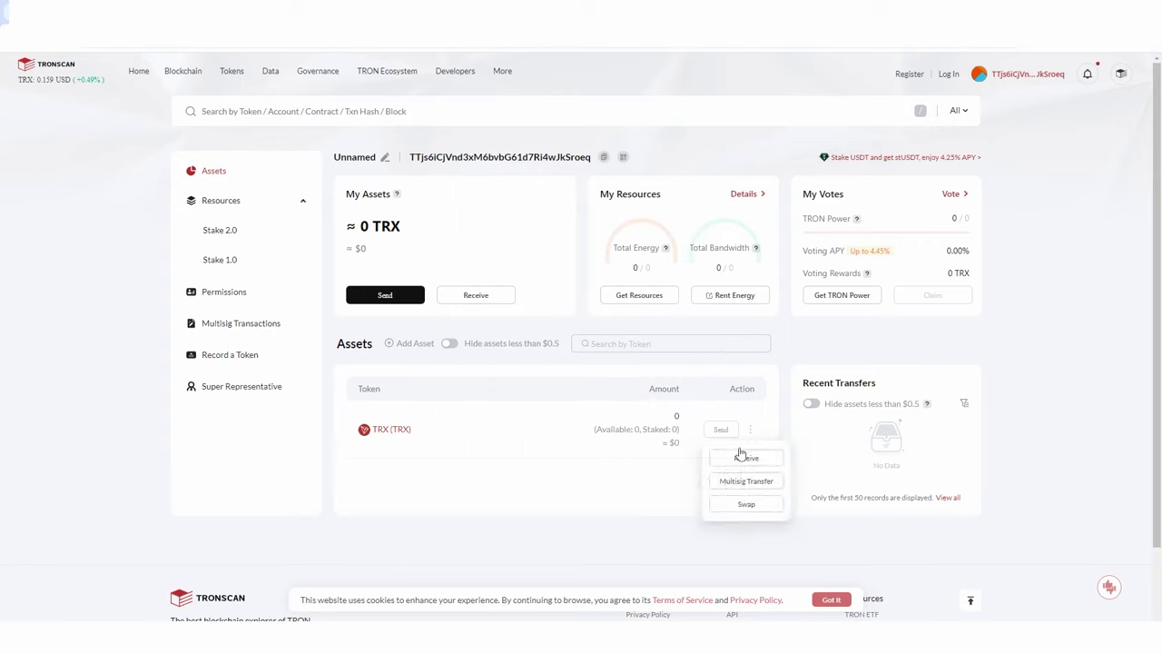
click(743, 458)
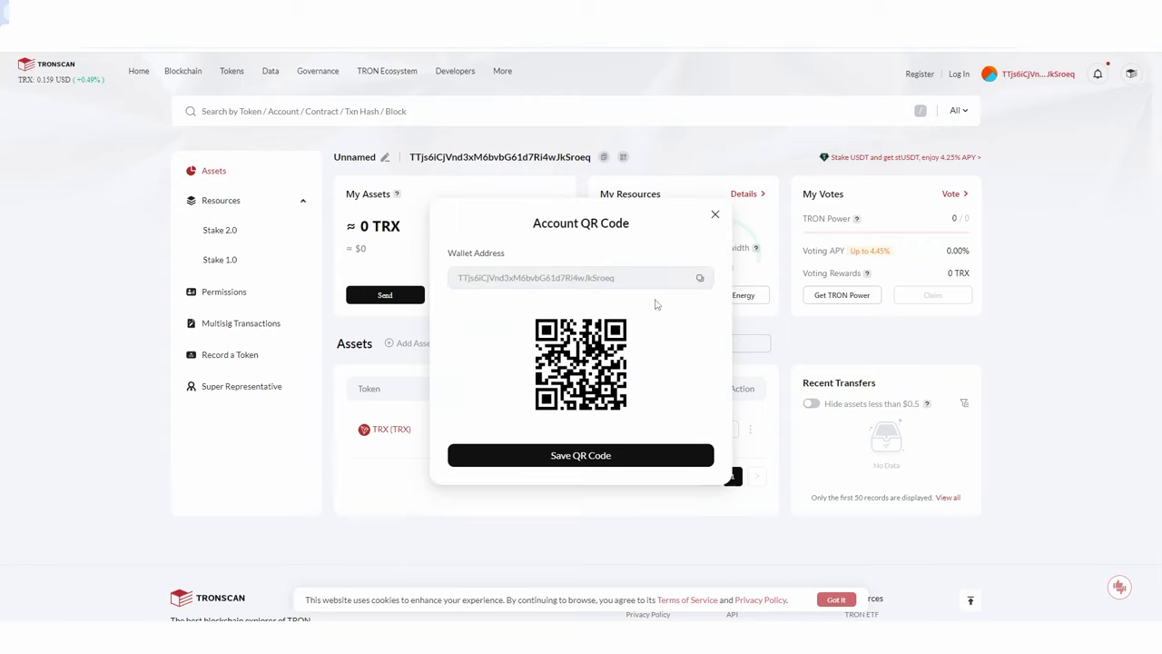
click(700, 278)
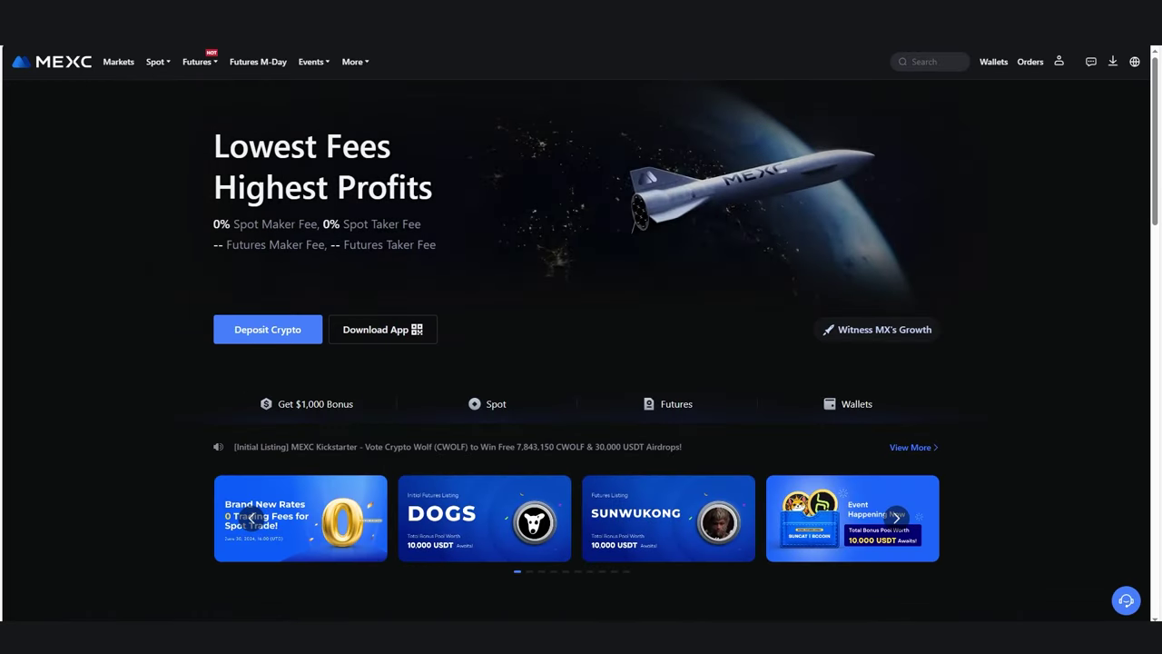
Switch the MEXC spot trading pair to TRX/USDT.
click(154, 62)
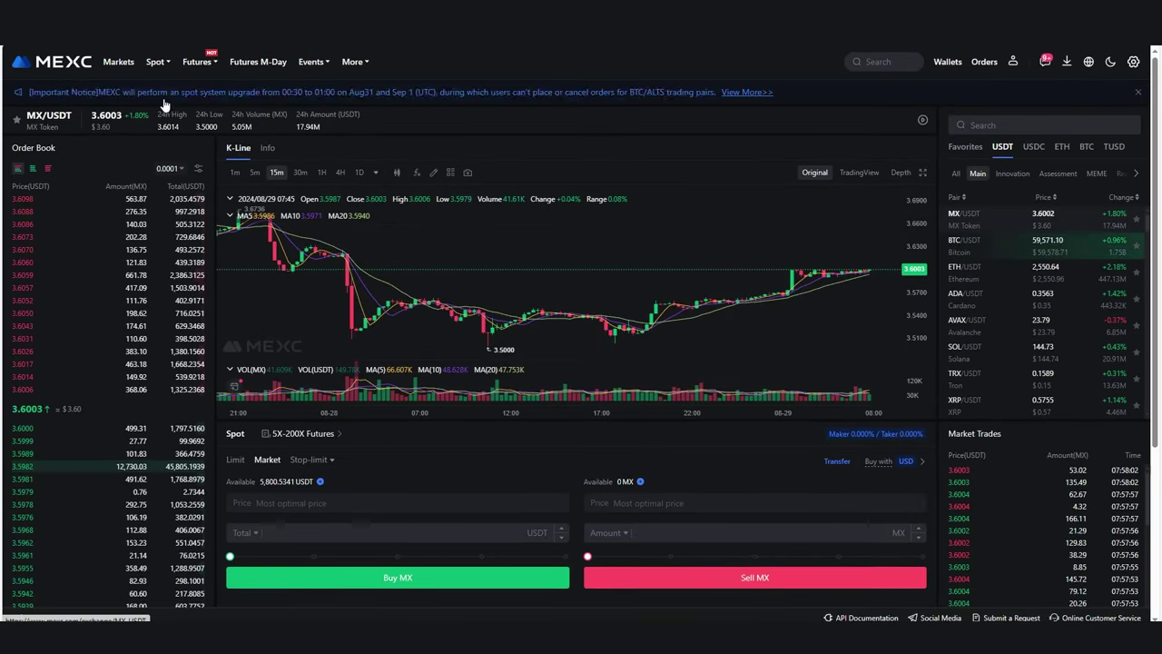
click(999, 126)
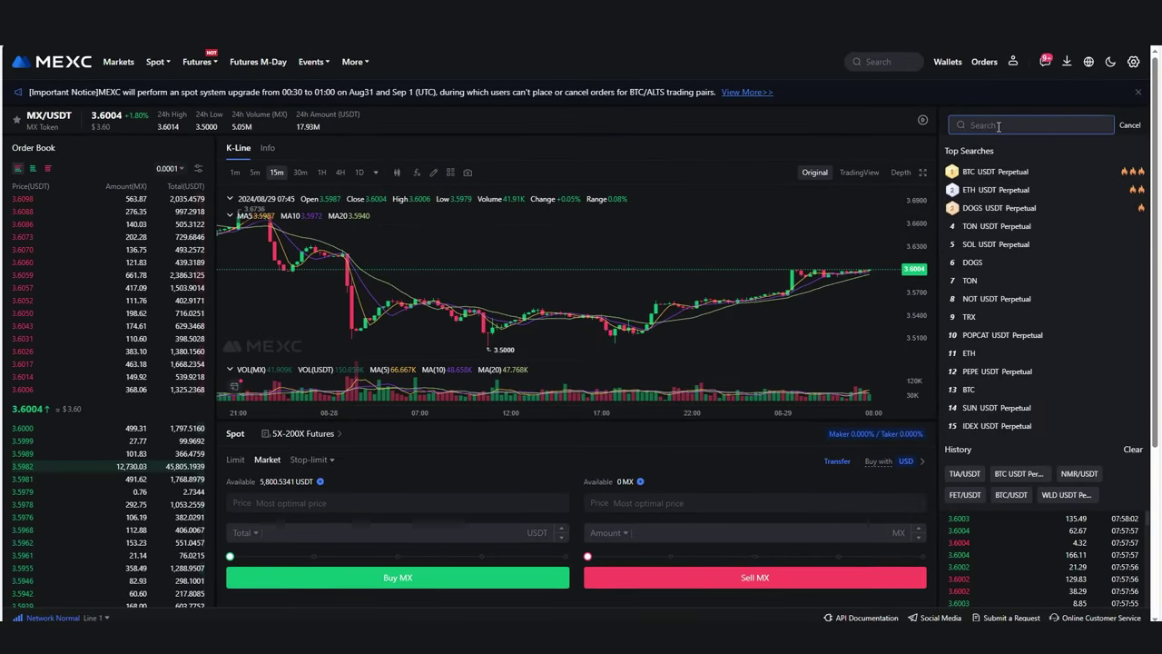
text(tr)
click(970, 148)
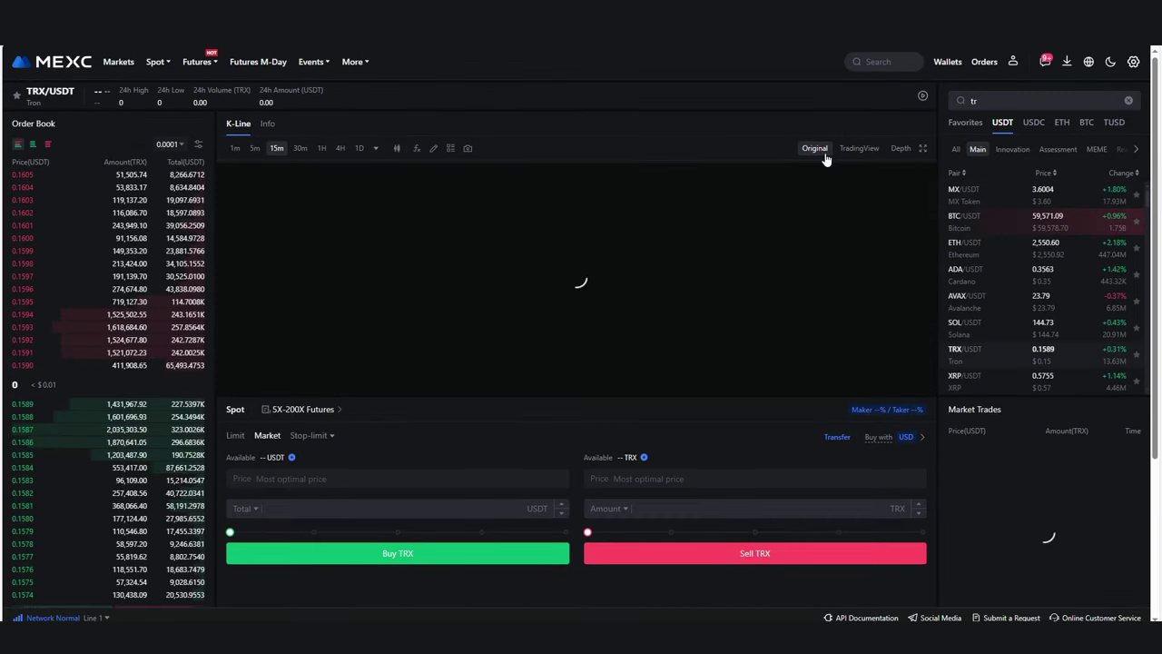
Place a market buy of TRX with a 20 USDT order total.
click(234, 561)
scroll(446, 454, down, 2)
click(233, 377)
key(ctrl+a)
click(336, 357)
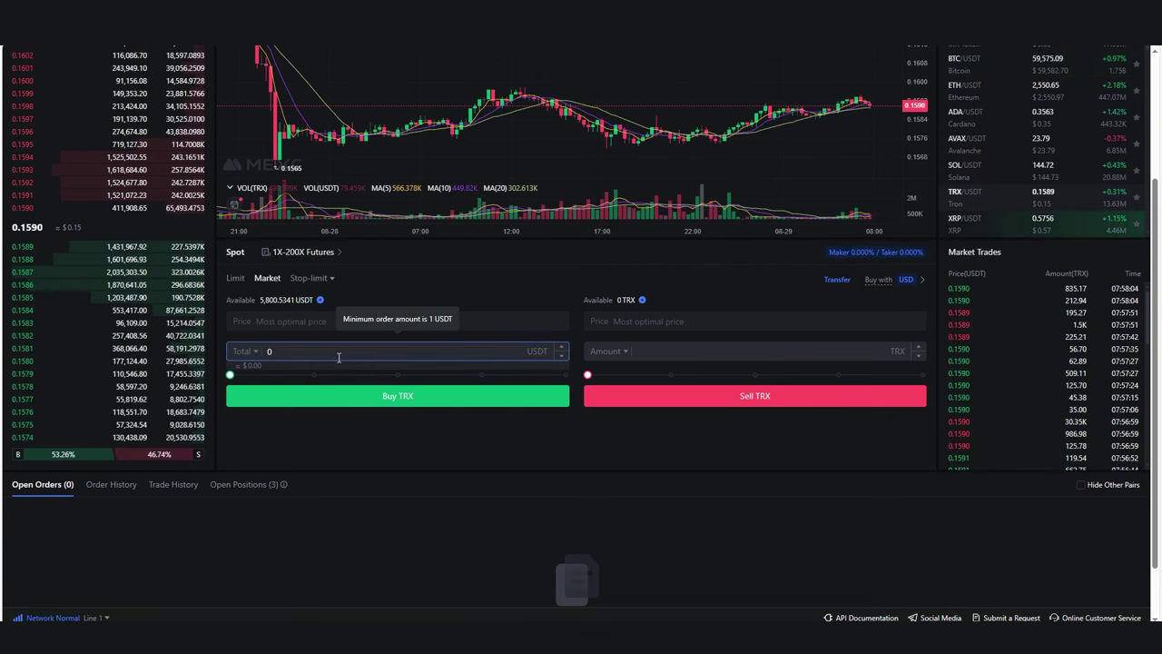
text(20)
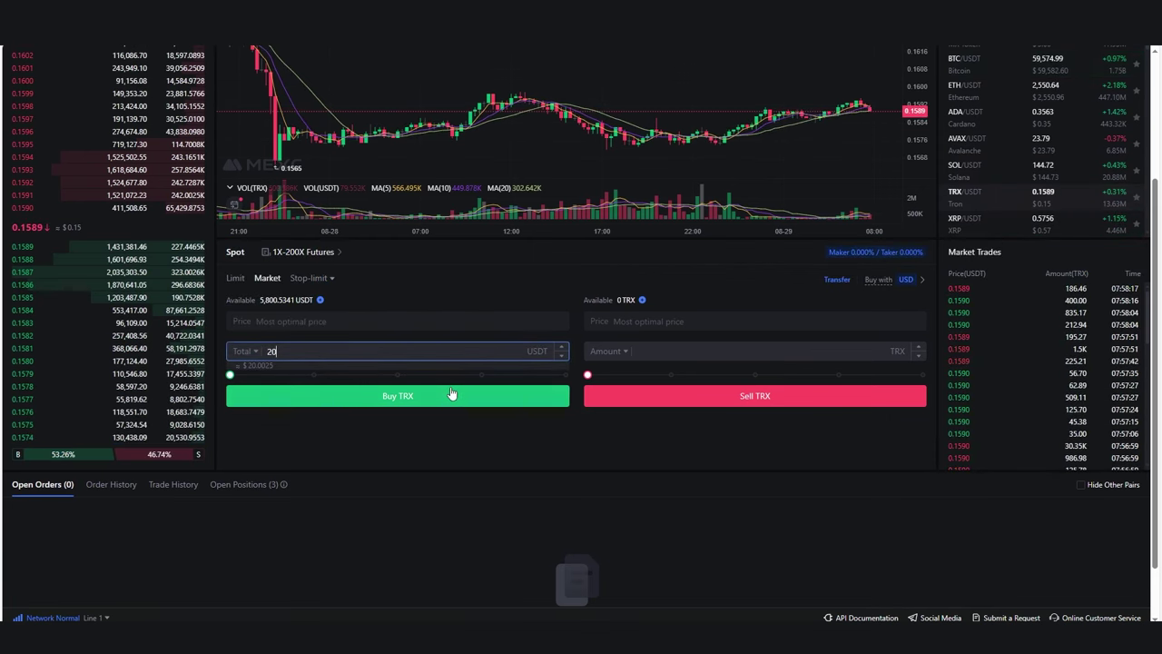
click(452, 393)
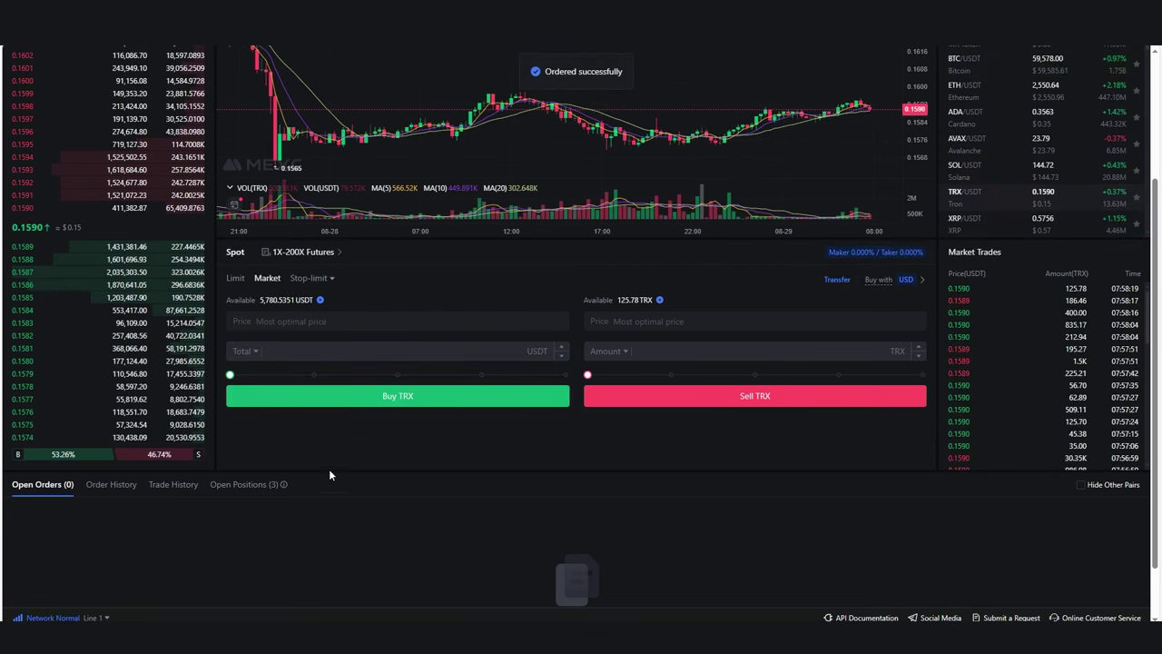
Look through the order history, trade history, positions and open orders lists.
scroll(335, 466, down, 1)
click(105, 426)
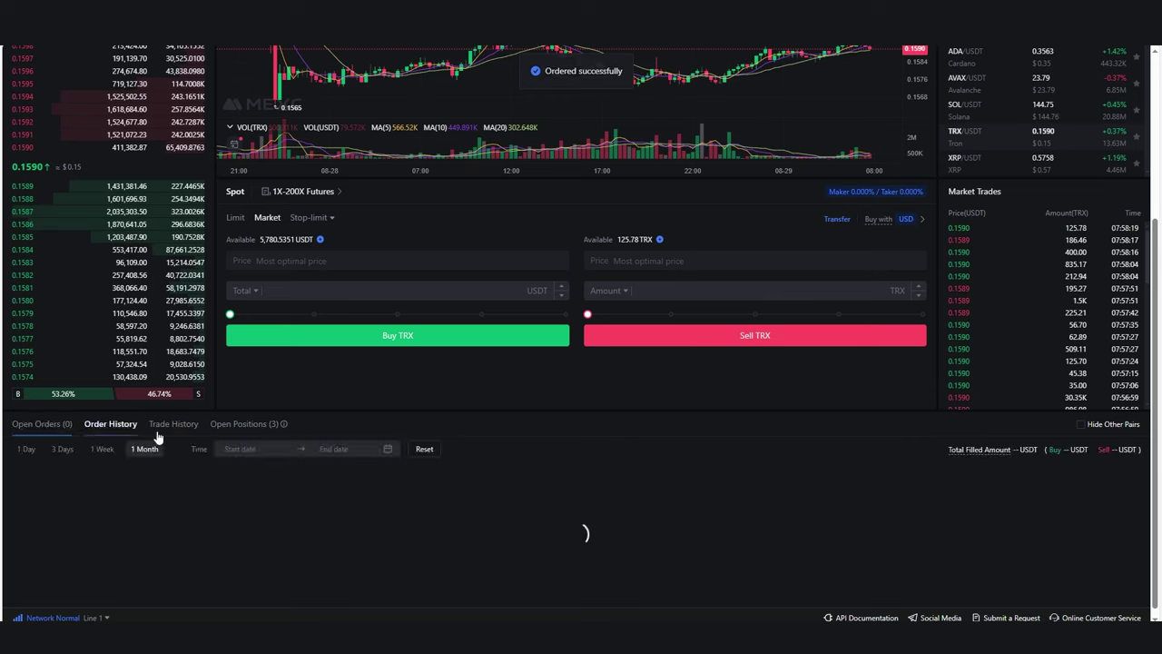
click(177, 425)
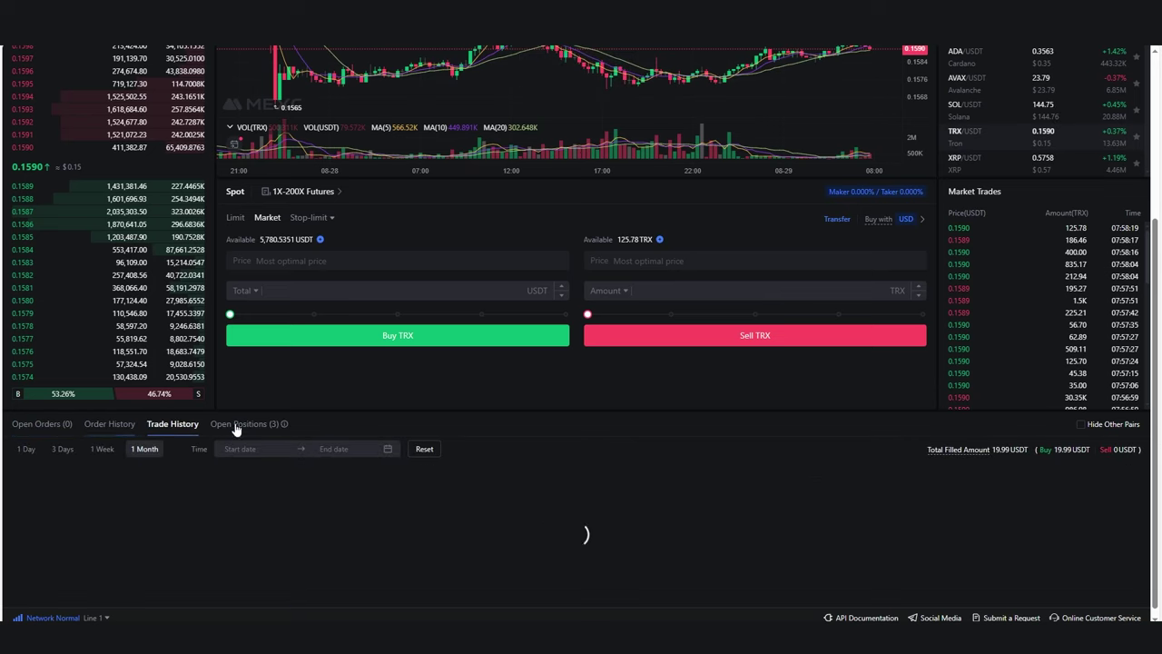
click(228, 424)
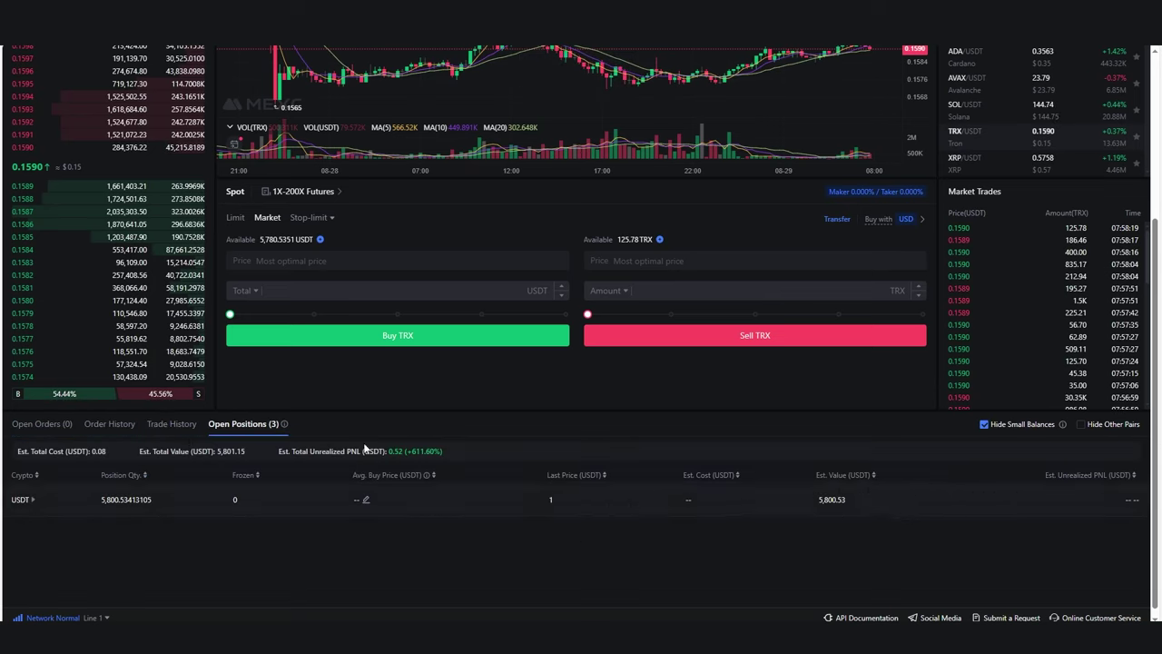
click(36, 424)
scroll(476, 418, up, 4)
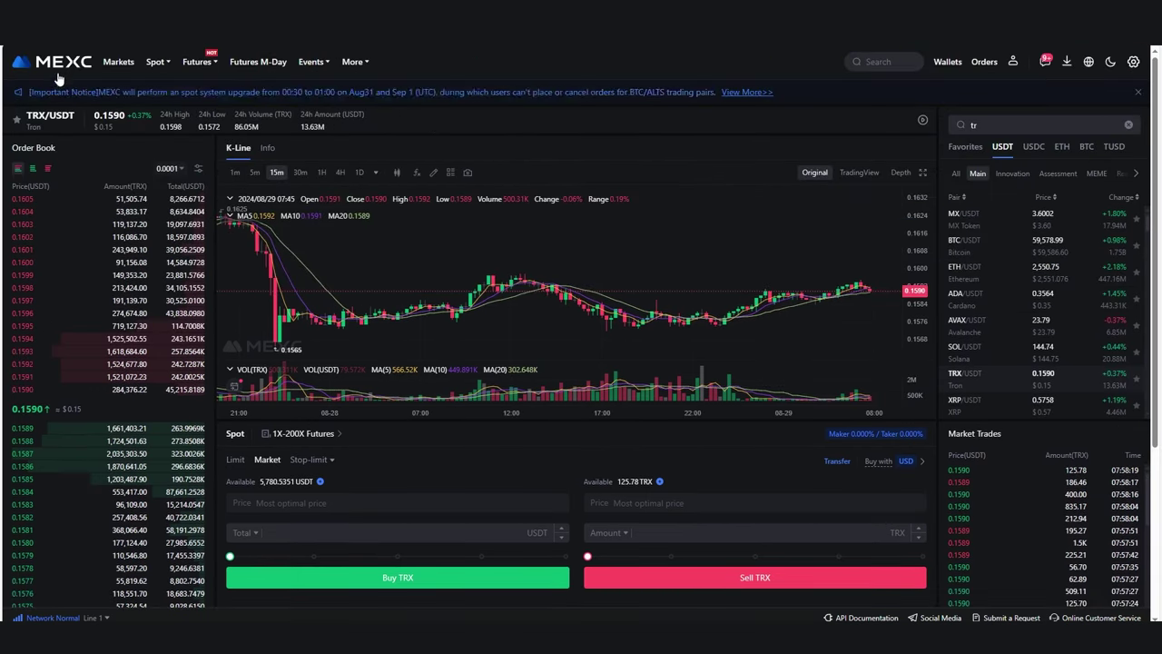
scroll(73, 512, down, 4)
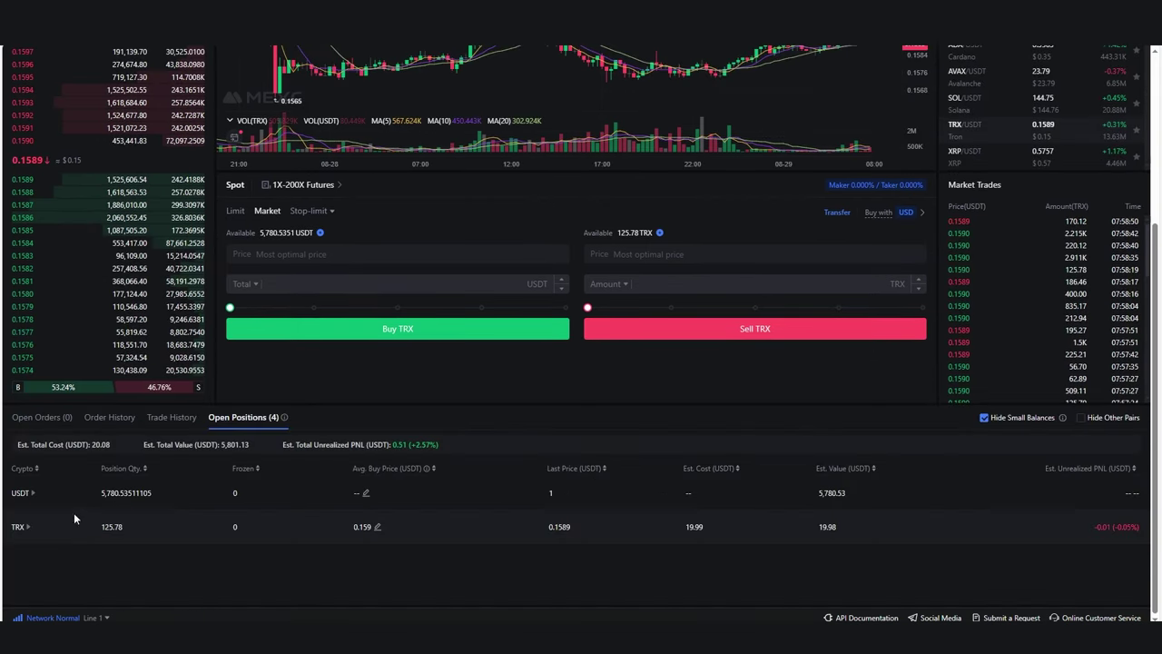
Confirm the 125.78 TRX market buy at 0.1590 in the trade history.
click(43, 423)
click(172, 420)
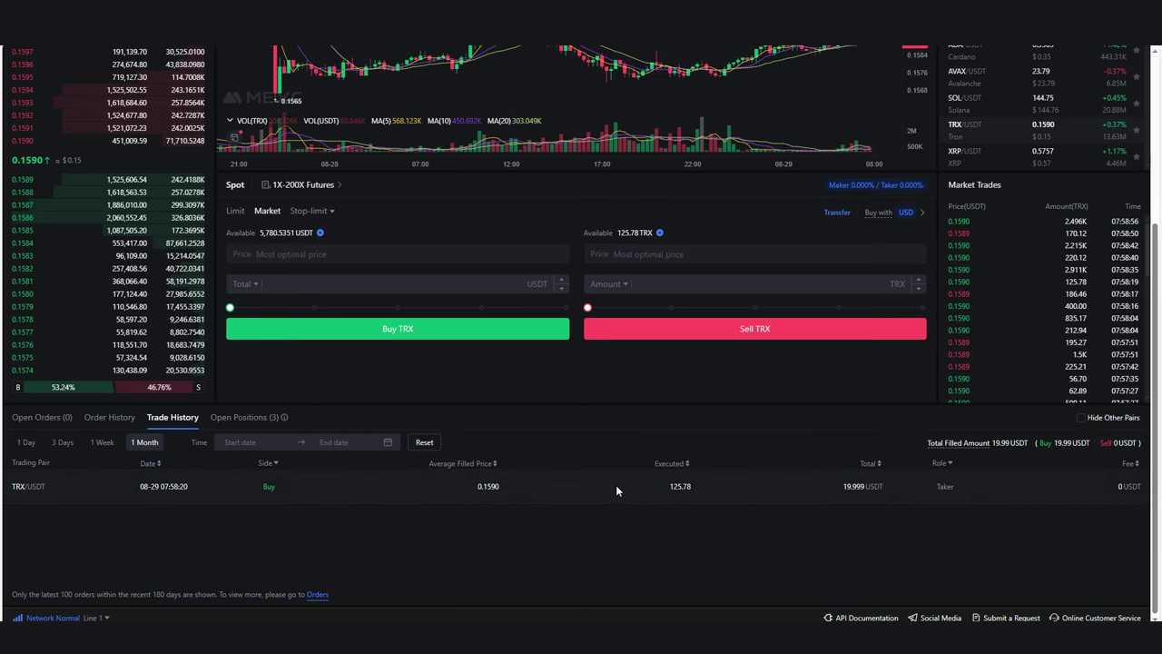
scroll(498, 461, up, 3)
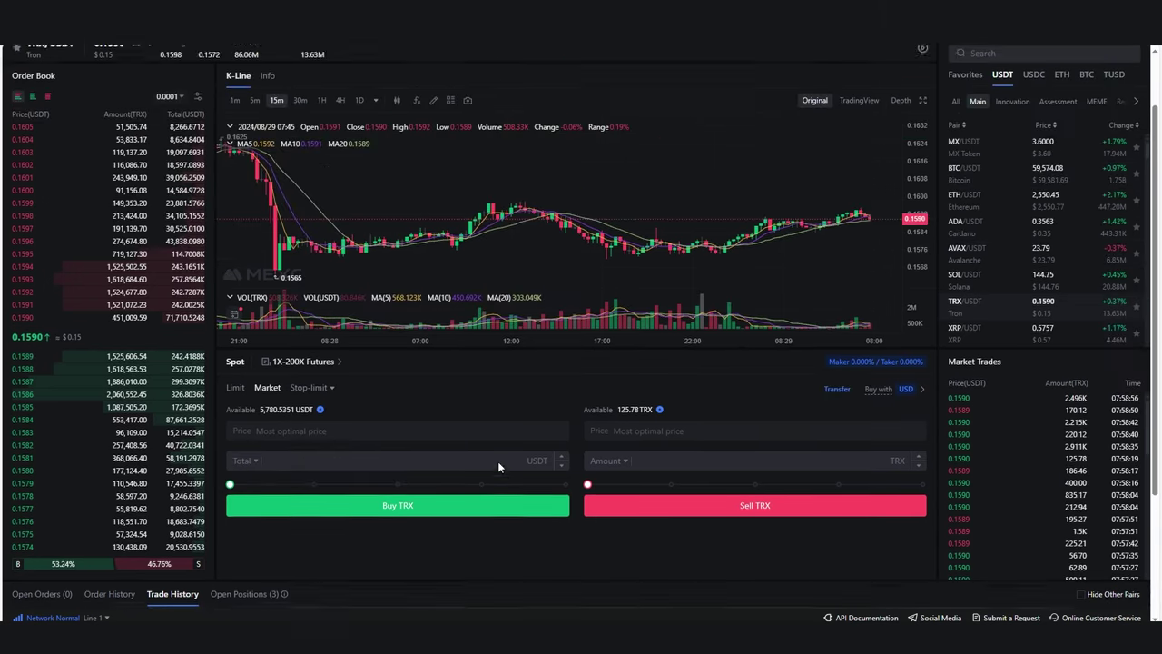
scroll(522, 513, down, 3)
click(267, 463)
click(410, 474)
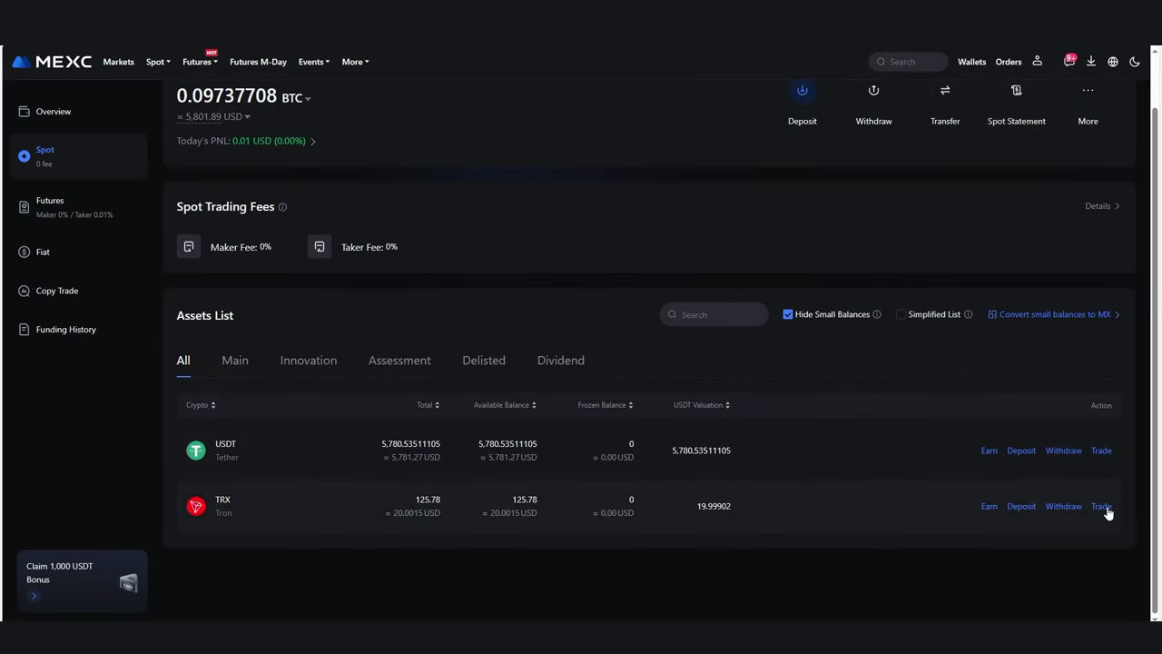
mouse_move(1105, 513)
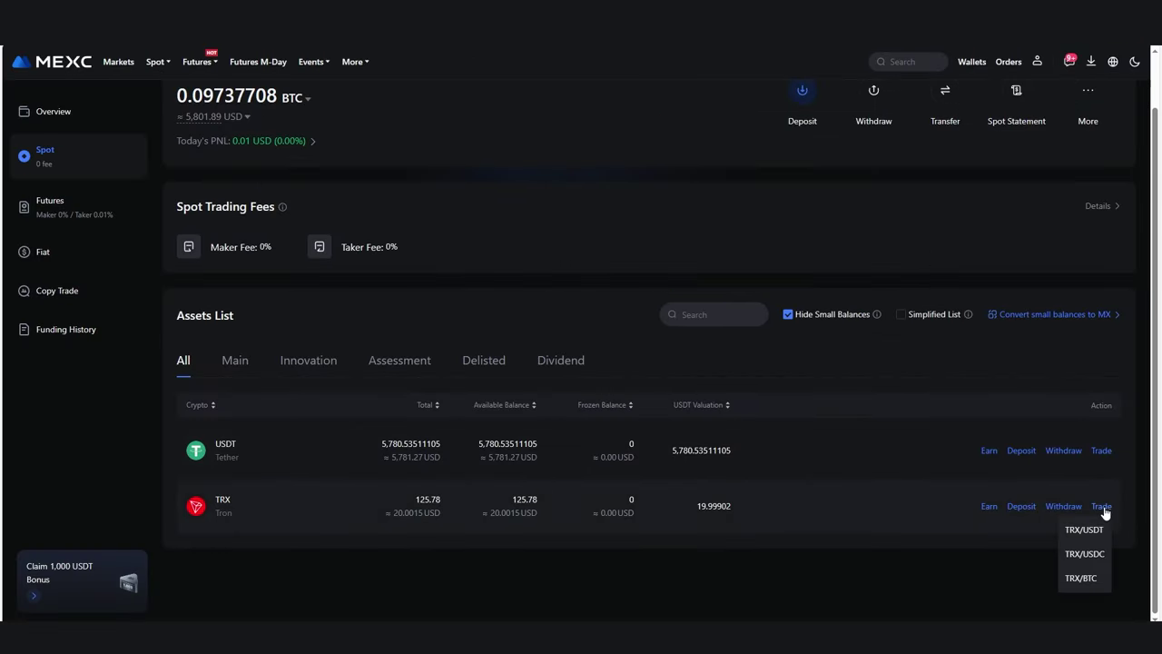
Start a TRX withdrawal to the copied wallet address, keeping the TRC20 network.
click(1070, 511)
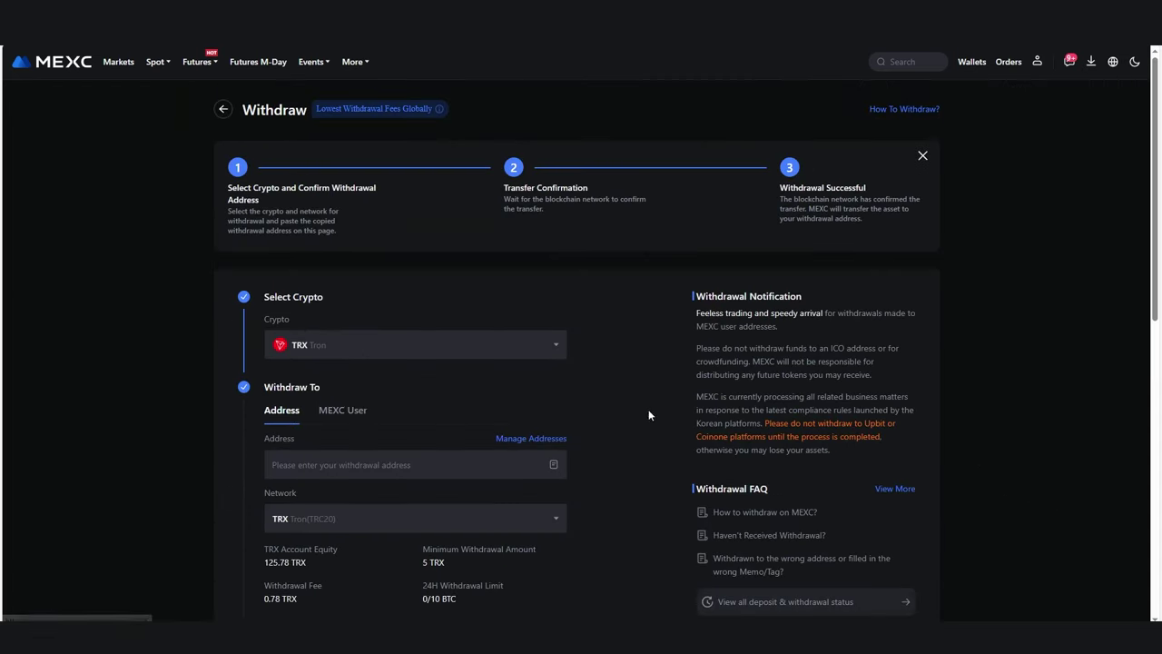
click(390, 468)
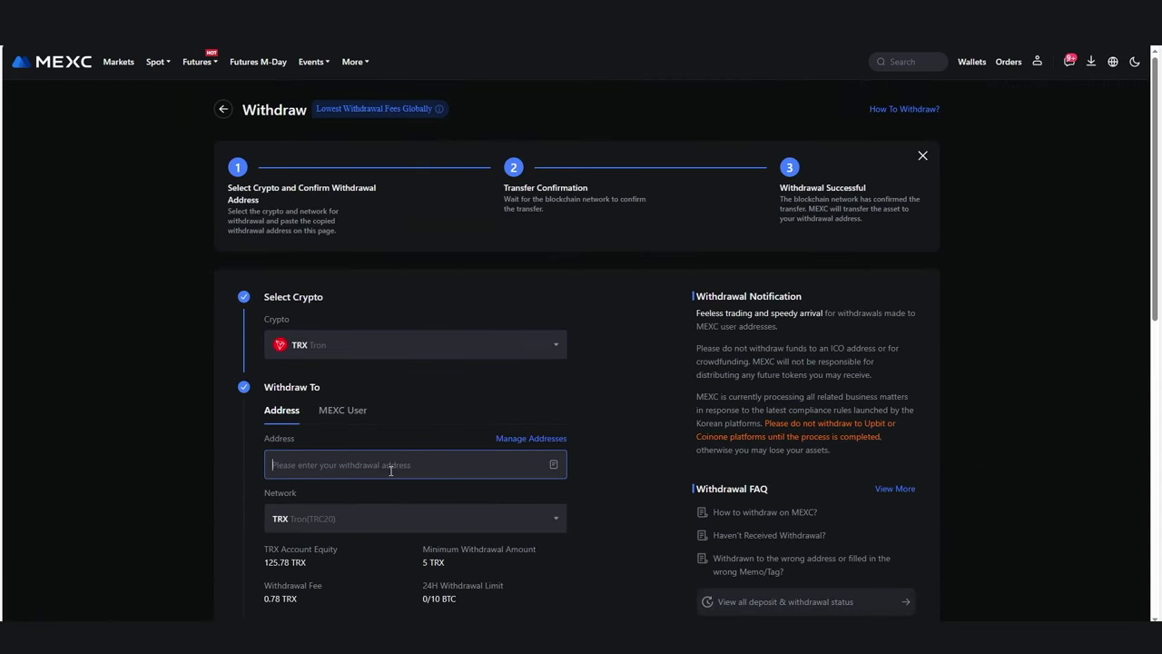
text(TTjs6iCjVnd3xM6bvbG61d7Ri4wJkSroeq)
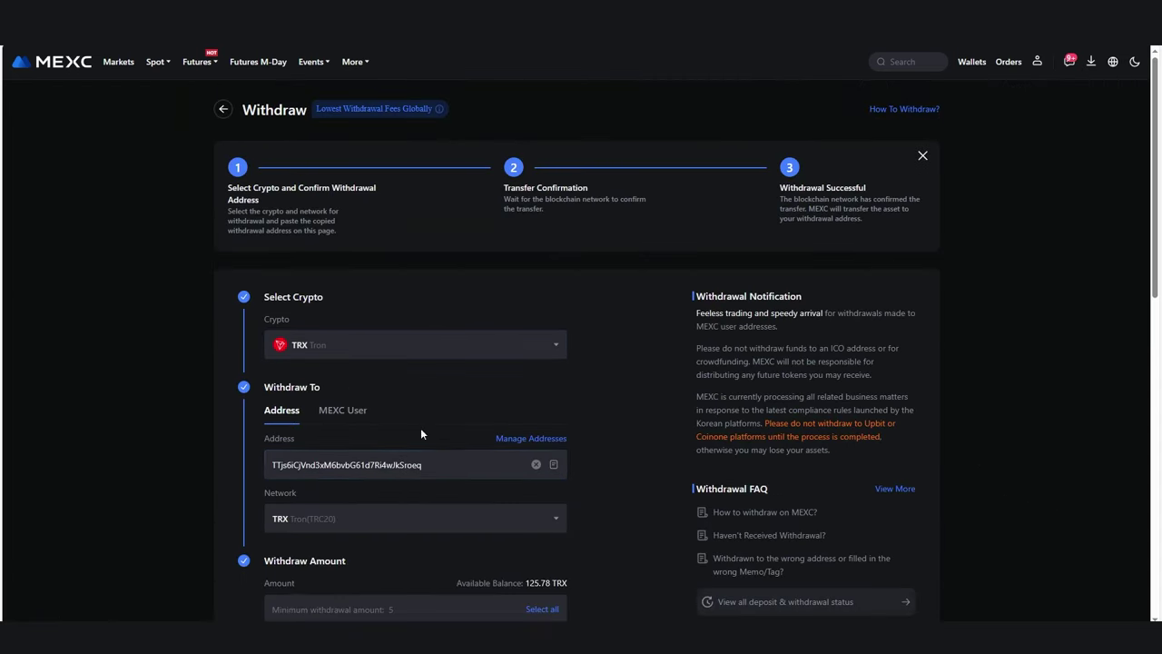
scroll(390, 422, down, 2)
click(335, 340)
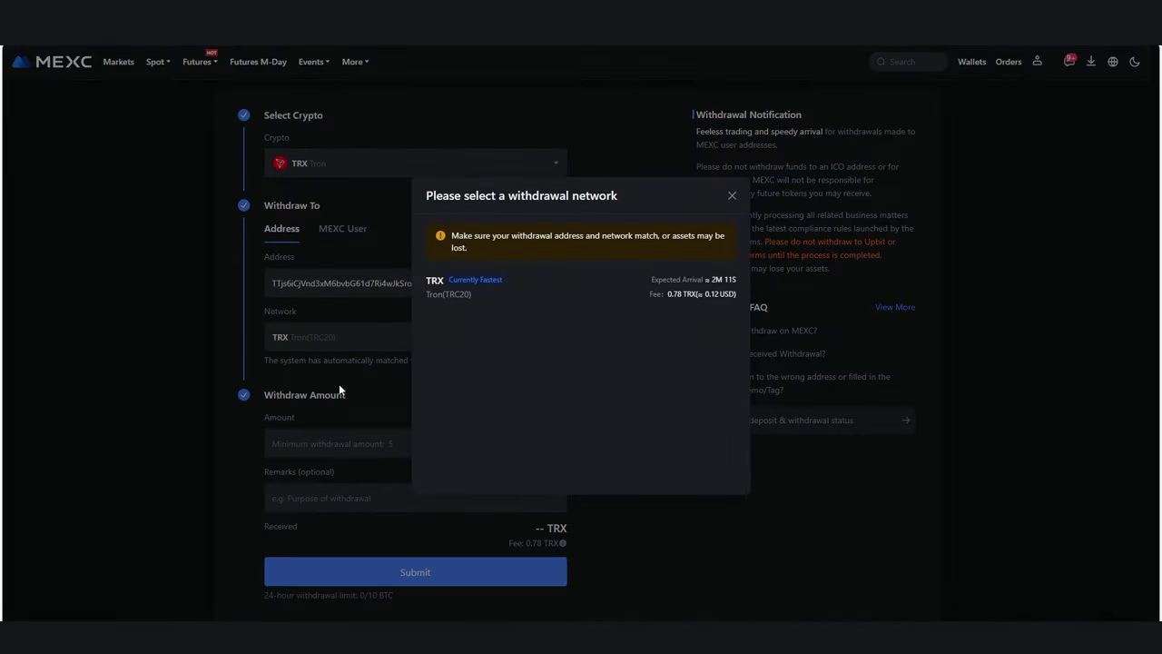
click(732, 195)
Withdraw the full 125.78 TRX balance and submit the request.
click(398, 454)
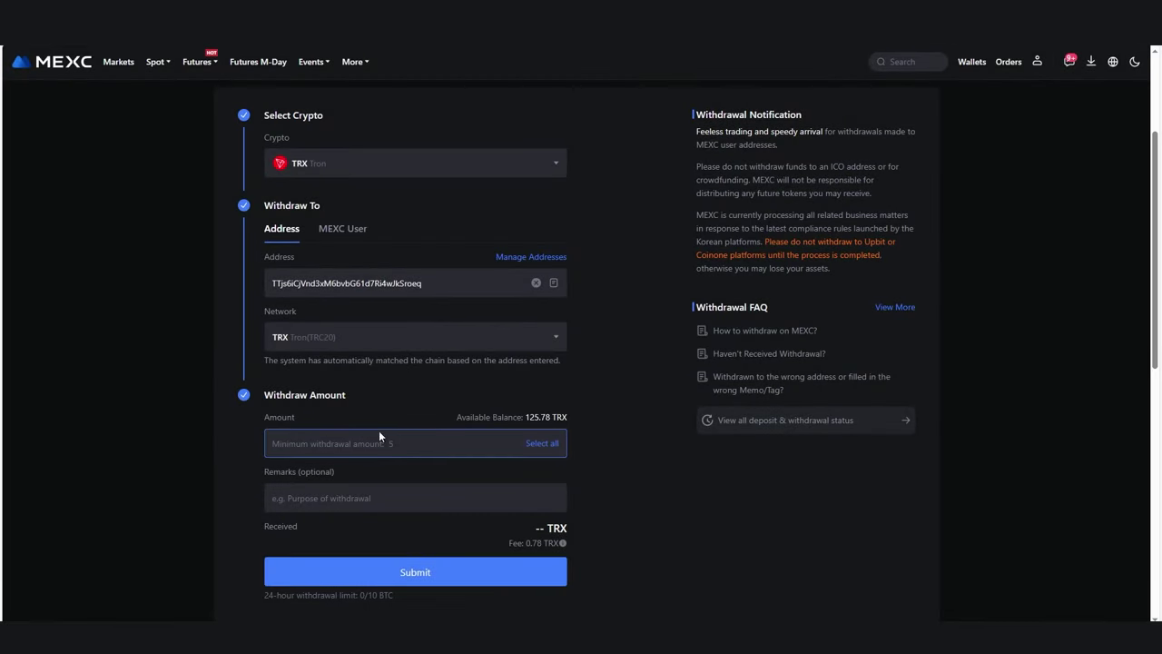
click(542, 444)
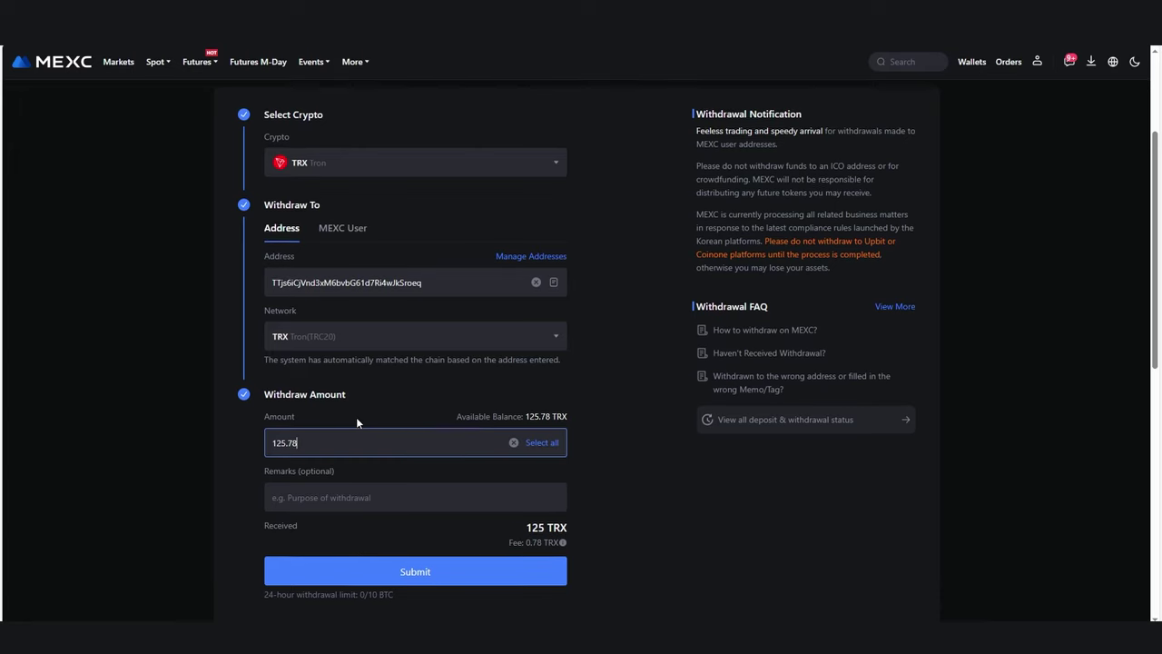
scroll(359, 419, down, 2)
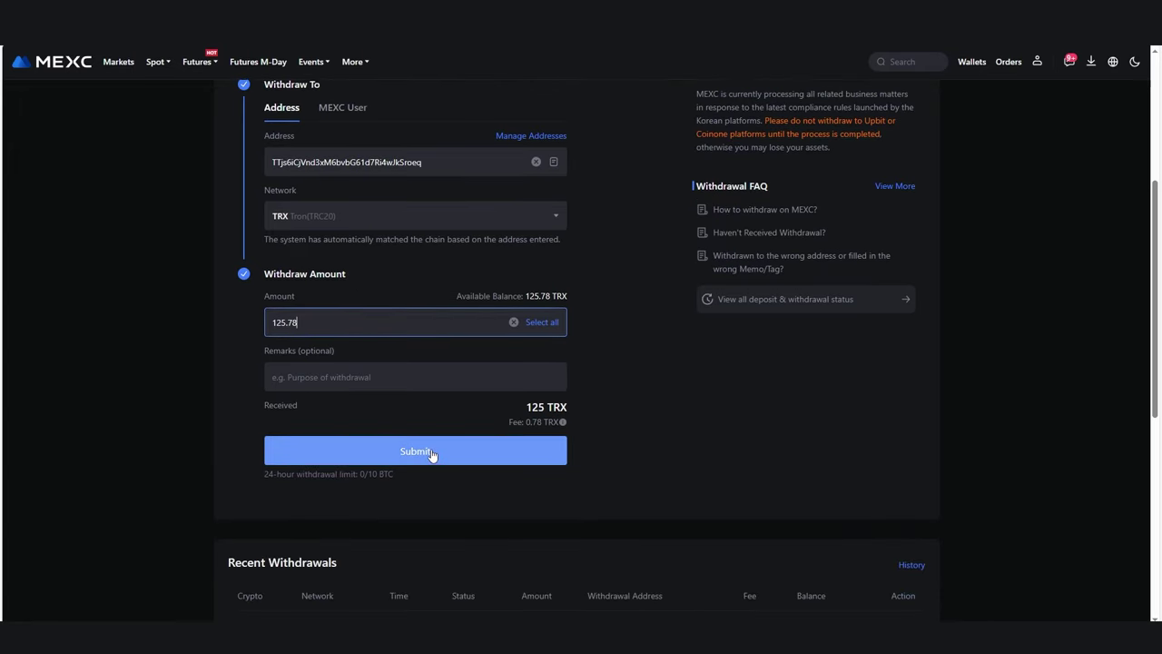
click(432, 453)
click(433, 379)
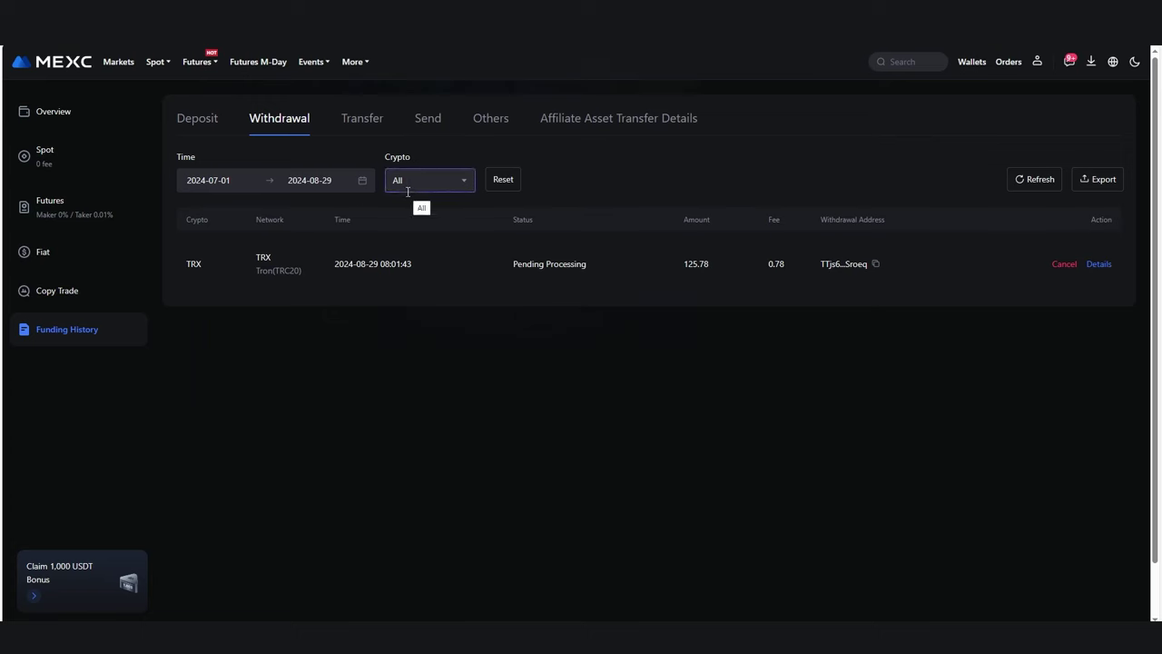
Switch to the other browser window to check the 125 TRX arrival on Tronscan.
mouse_move(418, 601)
click(356, 581)
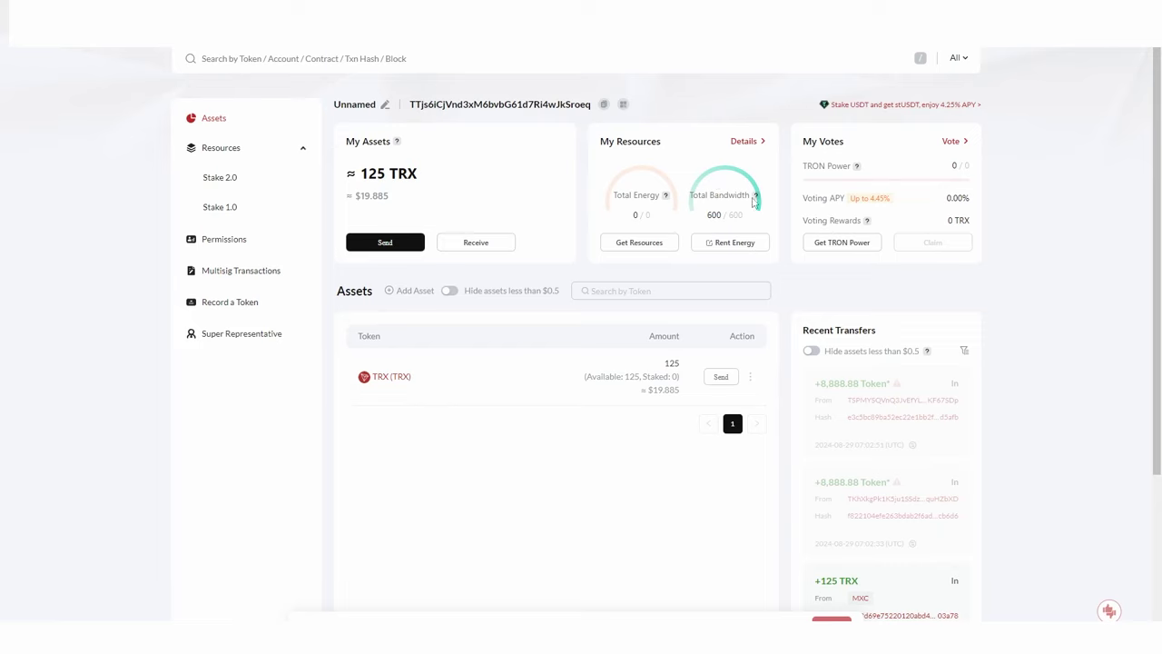
mouse_move(758, 200)
drag(847, 188, 898, 210)
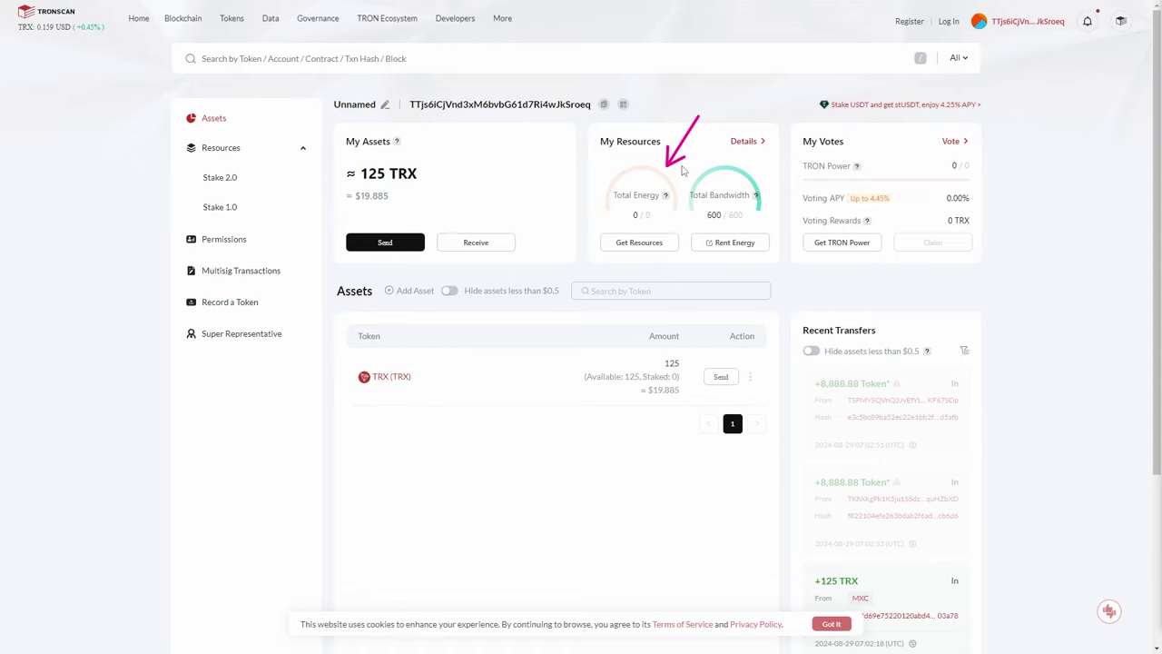
drag(696, 117, 714, 168)
drag(448, 150, 422, 168)
key(Escape)
drag(679, 124, 699, 164)
Stake all 125 TRX for Energy + TRON Power (about 690 Energy) and send for signing.
click(649, 245)
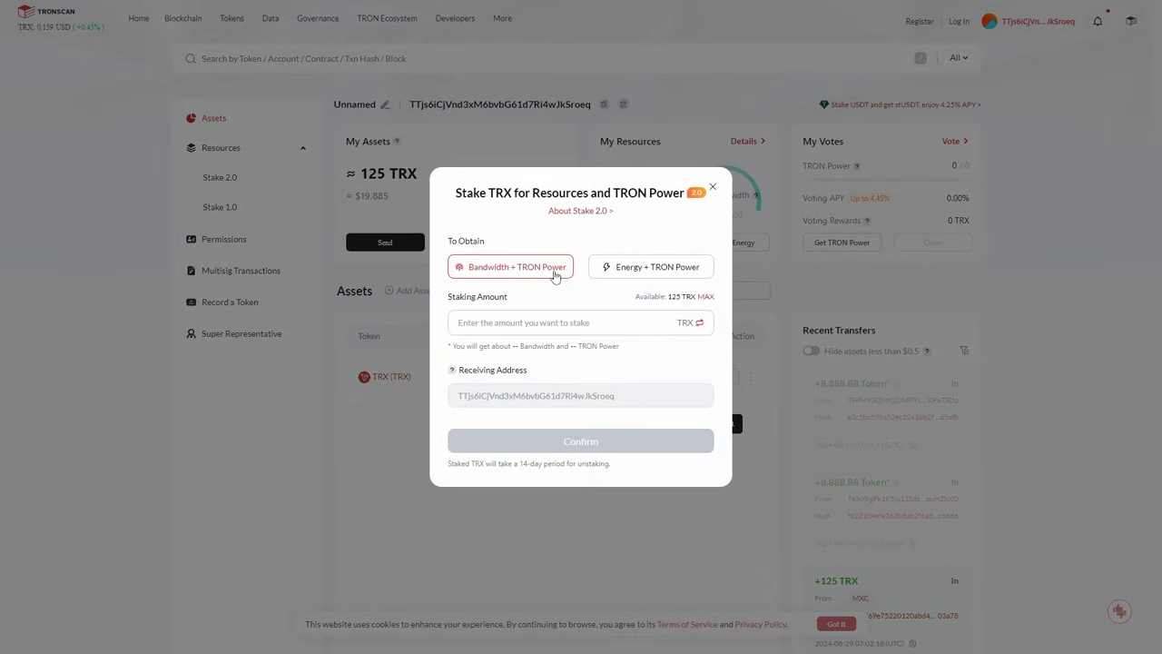
click(621, 273)
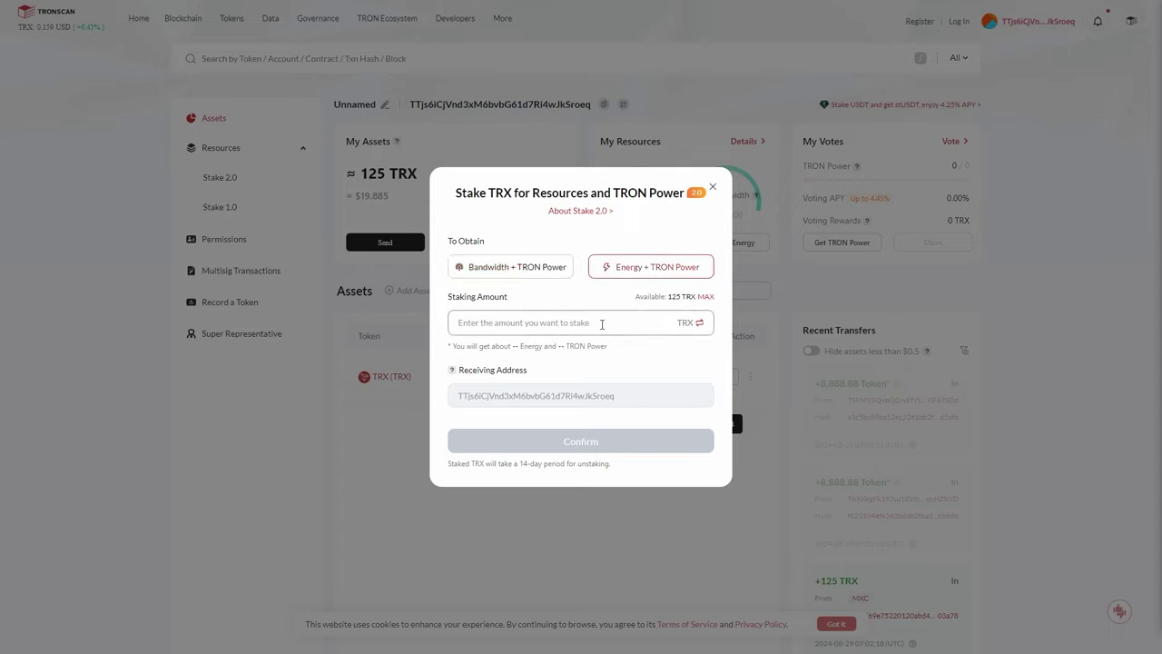
click(698, 323)
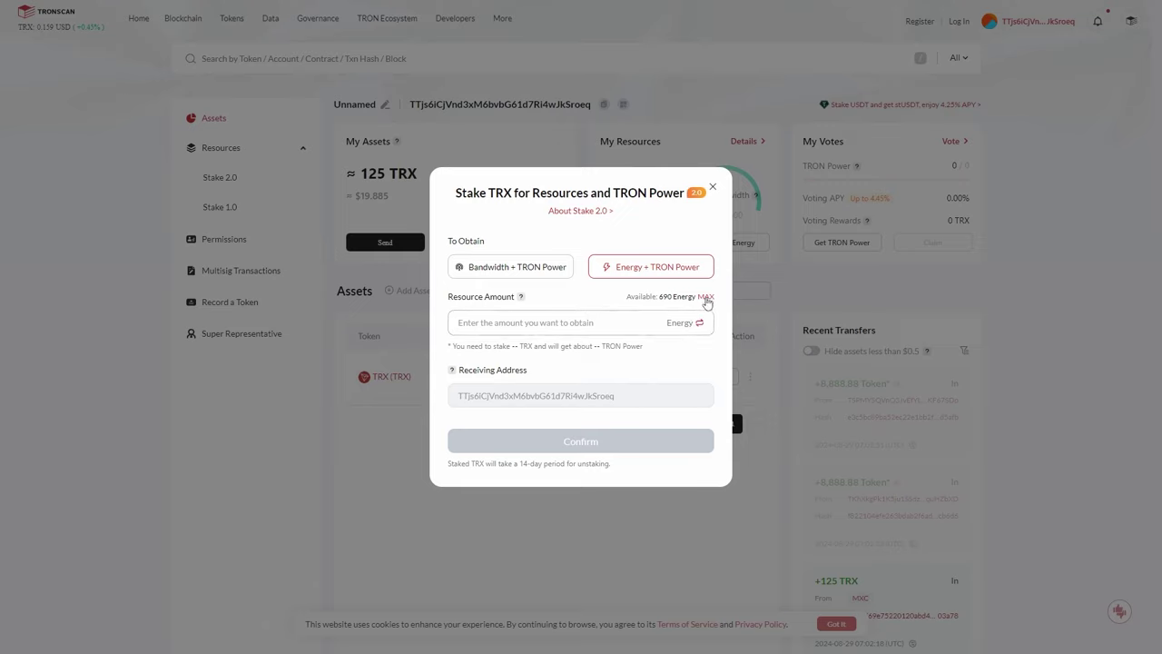
click(698, 324)
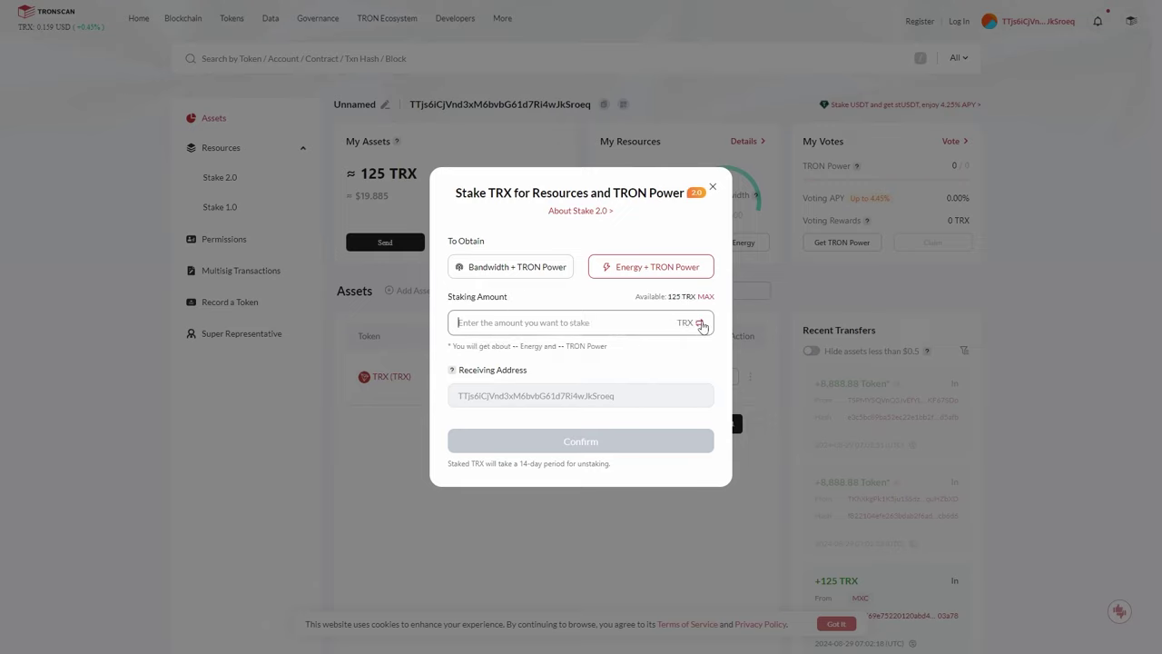
click(705, 296)
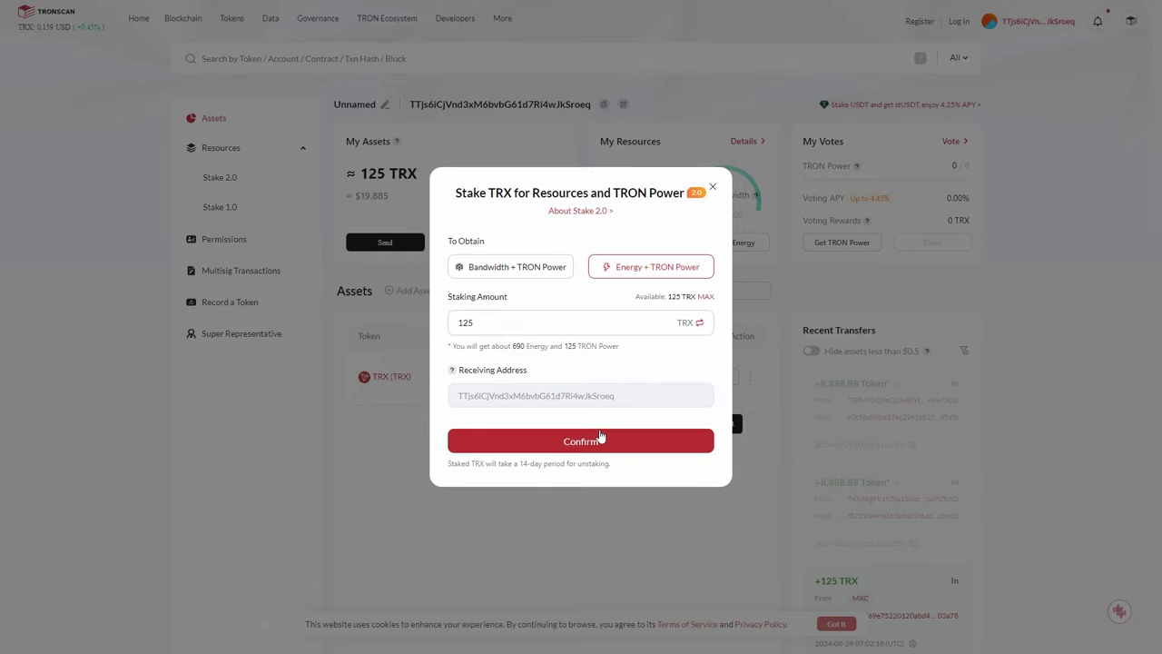
click(599, 441)
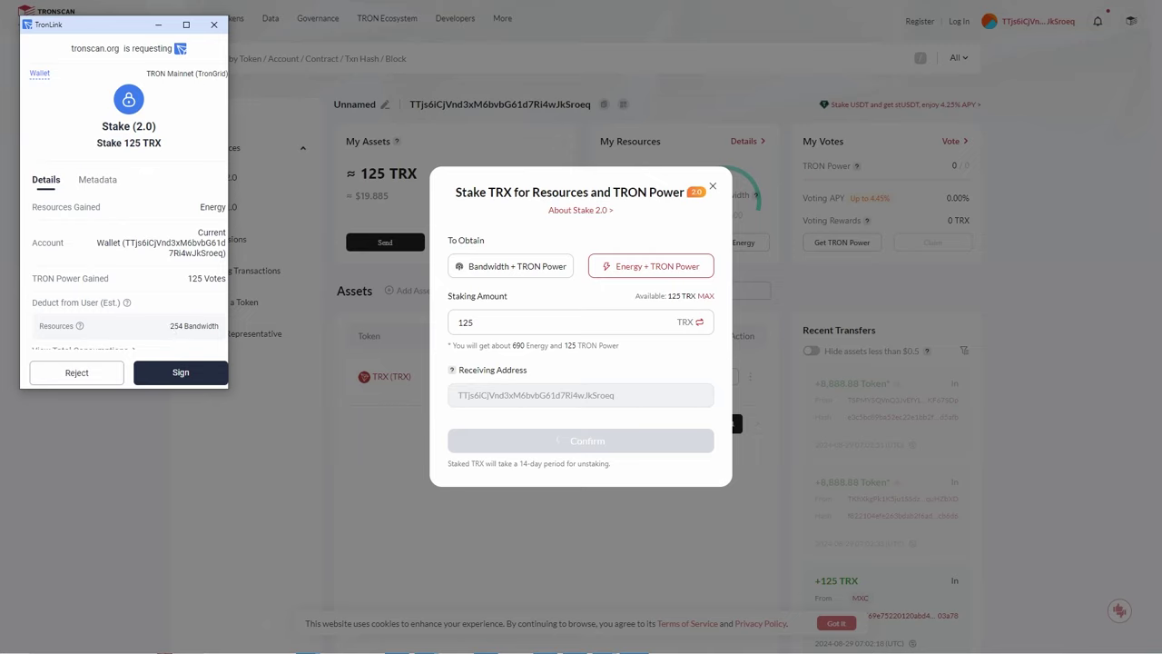
Review the 254 Bandwidth cost and 125 TRON Power votes, then sign the stake.
drag(164, 316, 225, 338)
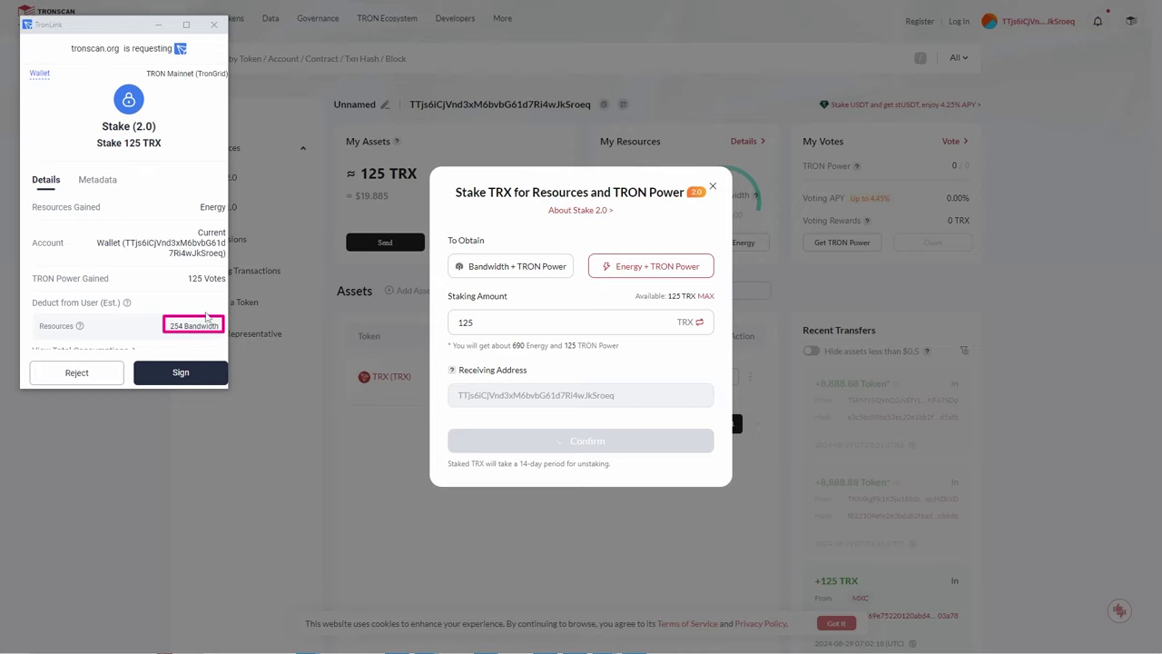
drag(25, 271, 229, 288)
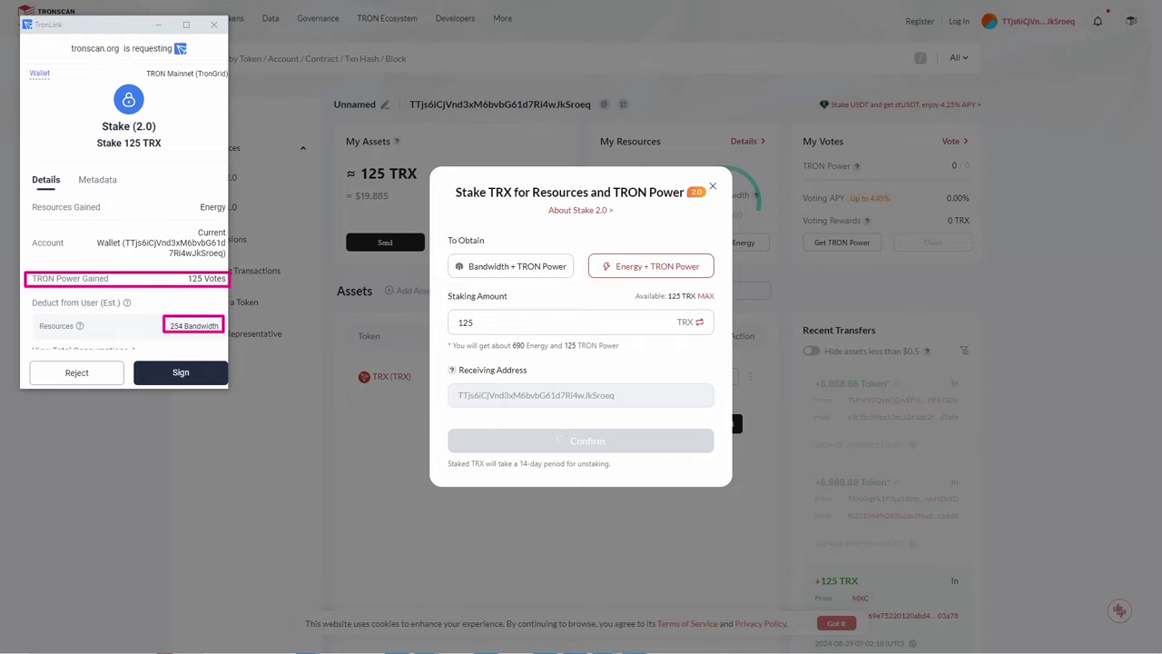
key(Escape)
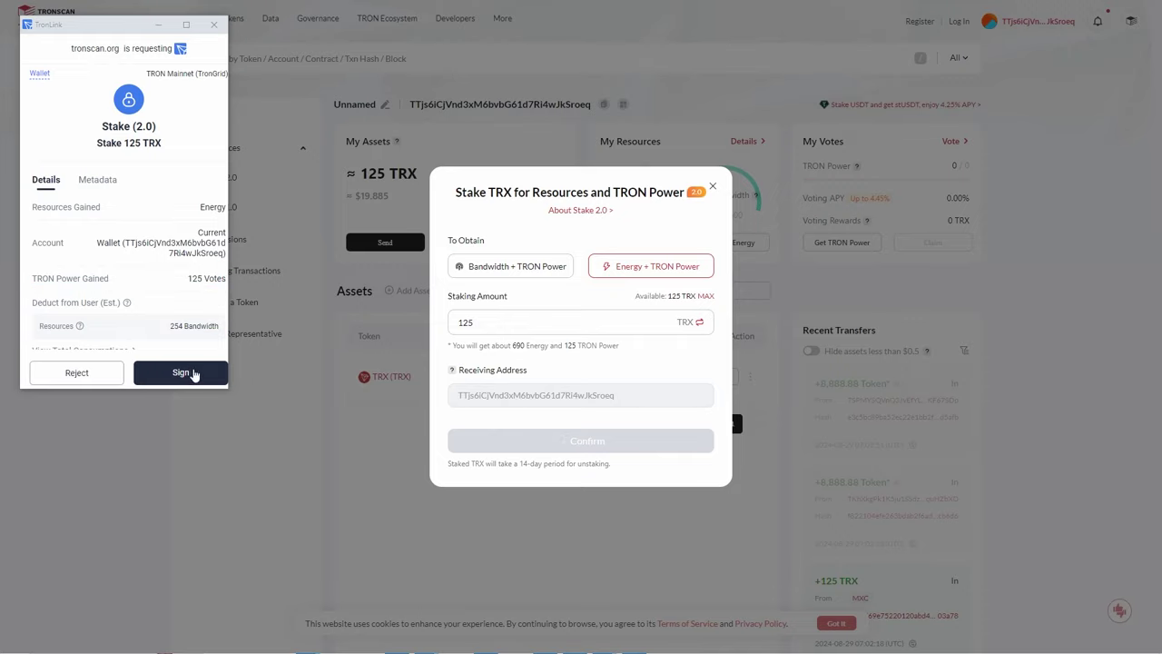
click(182, 372)
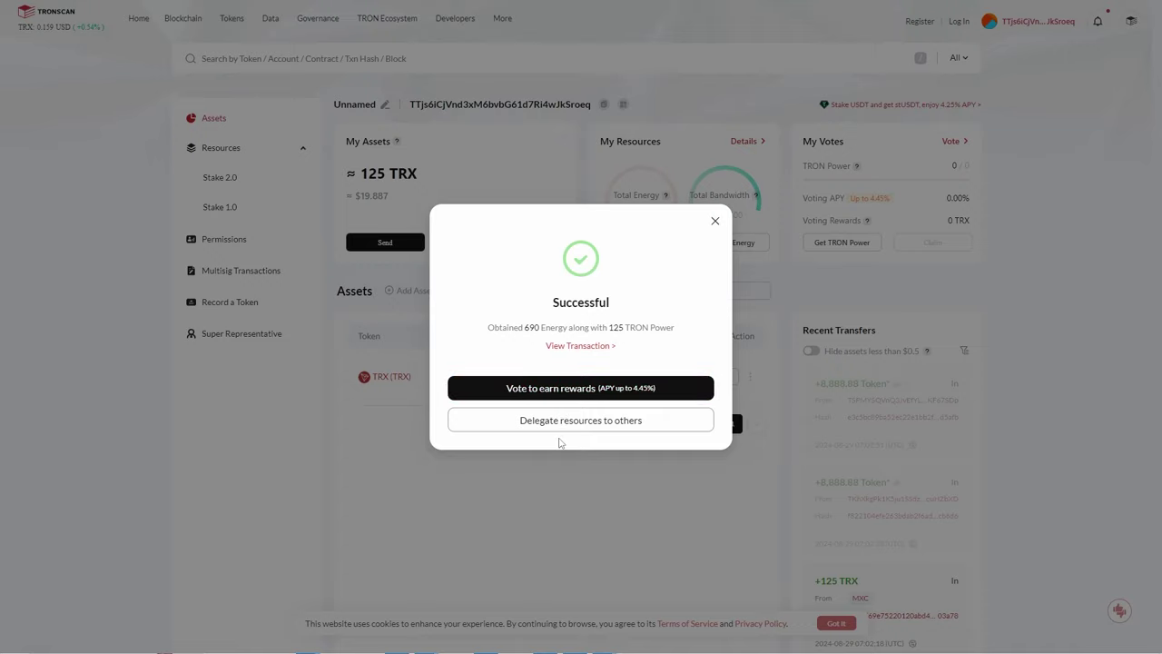
Open Governance Votes and browse Super Representatives pages 1 to 3, noting Binance Staking's stats.
click(611, 389)
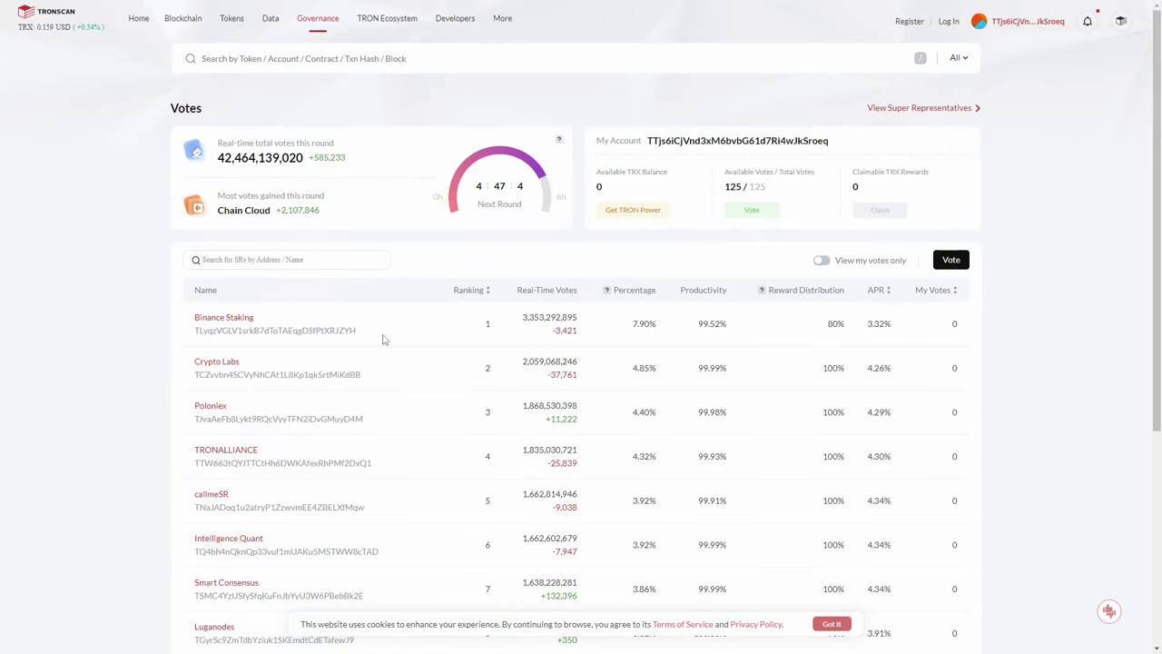
scroll(383, 337, down, 2)
scroll(426, 324, up, 1)
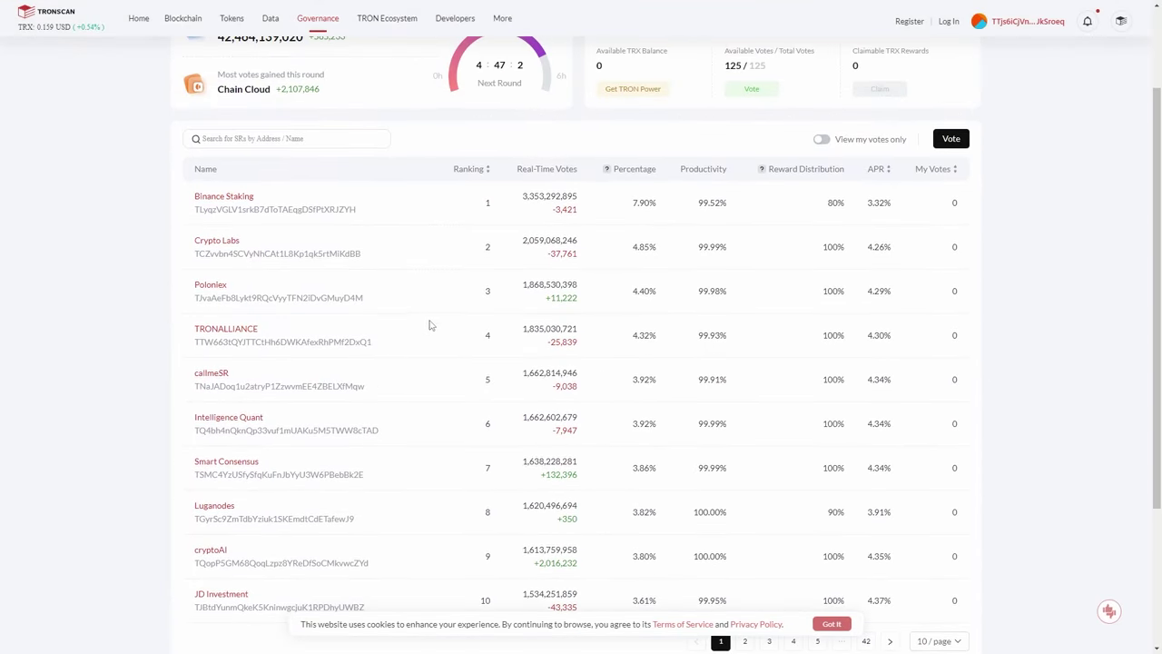
scroll(519, 276, up, 1)
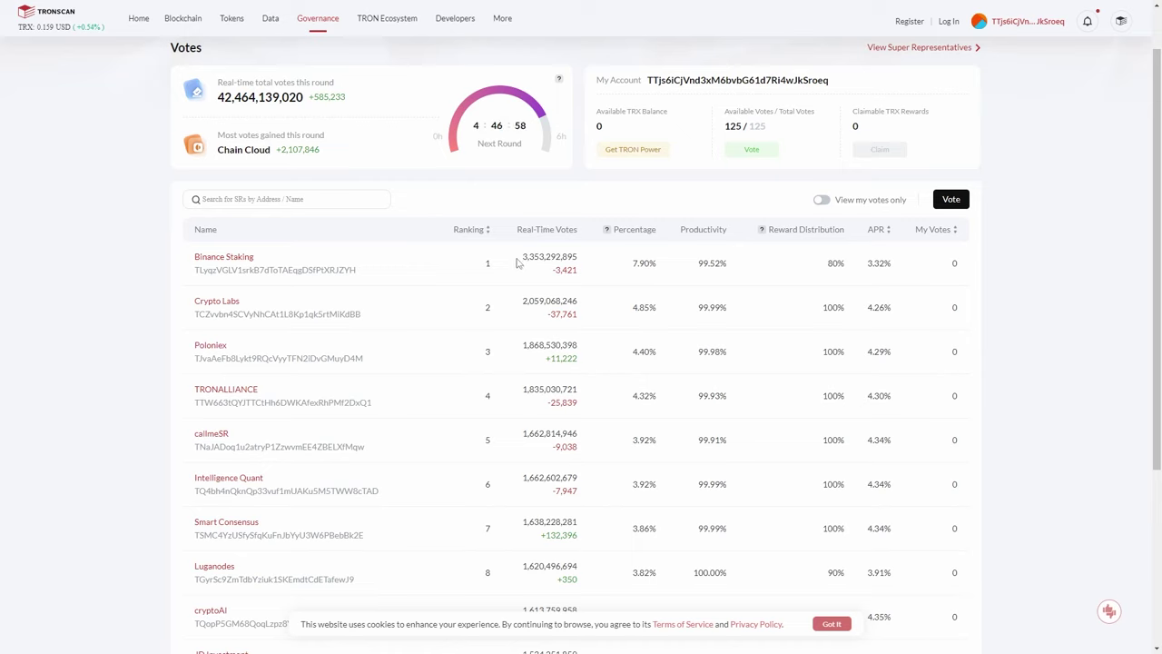
drag(523, 257, 563, 257)
drag(694, 270, 728, 266)
scroll(869, 263, down, 3)
scroll(864, 270, up, 1)
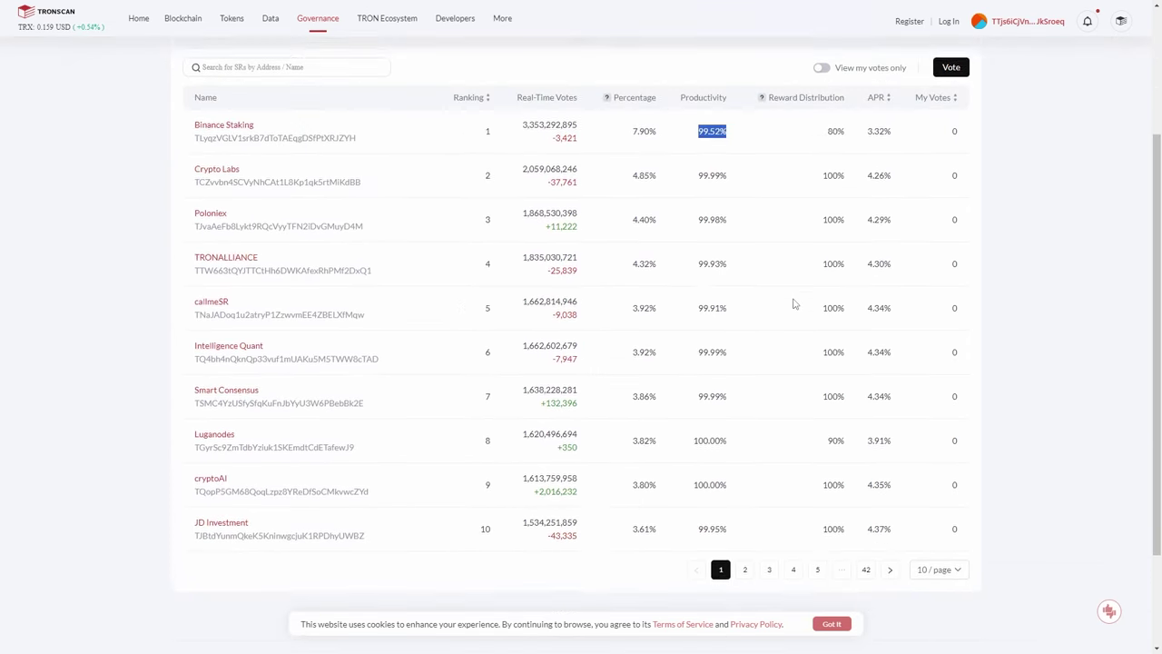
click(746, 580)
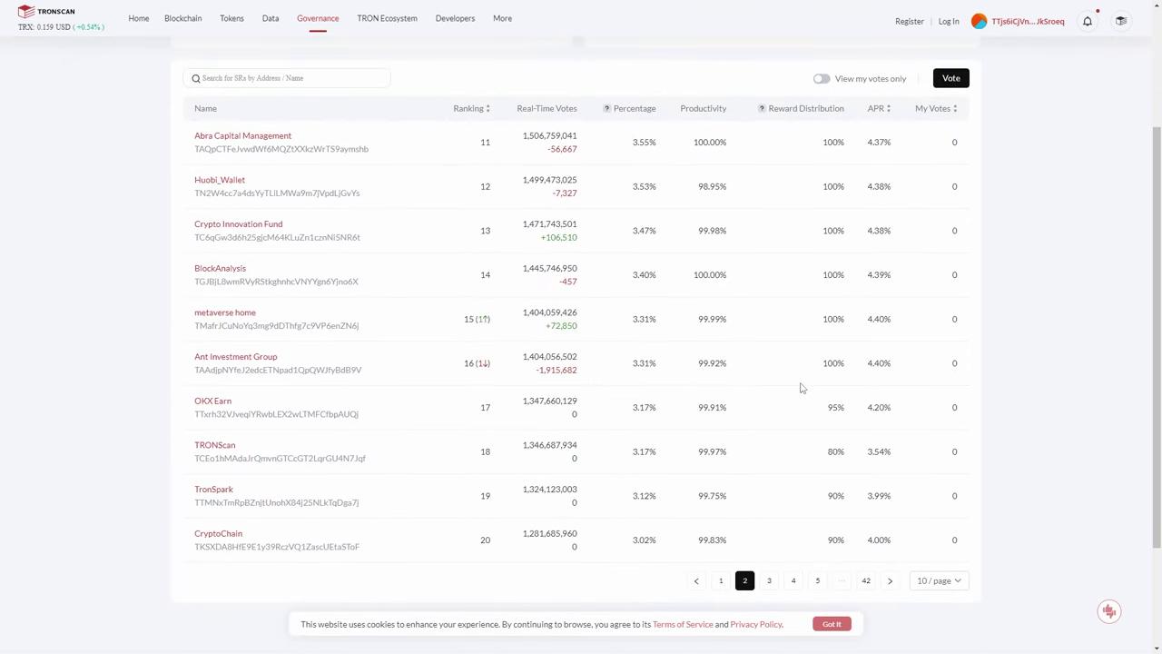
click(770, 580)
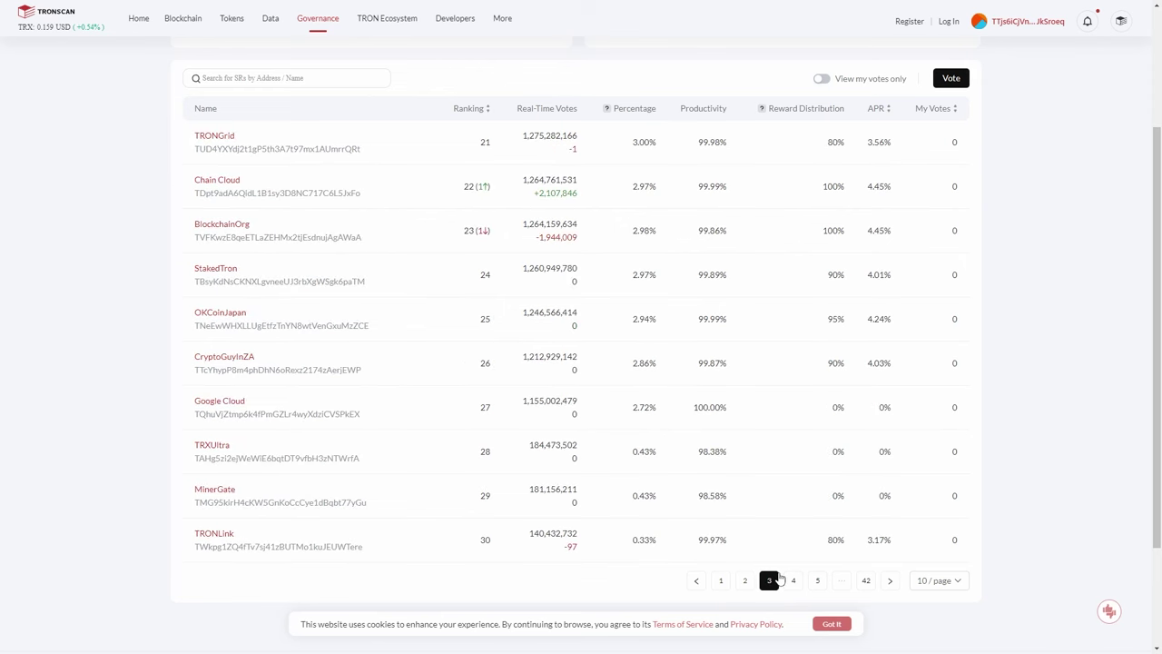
click(721, 580)
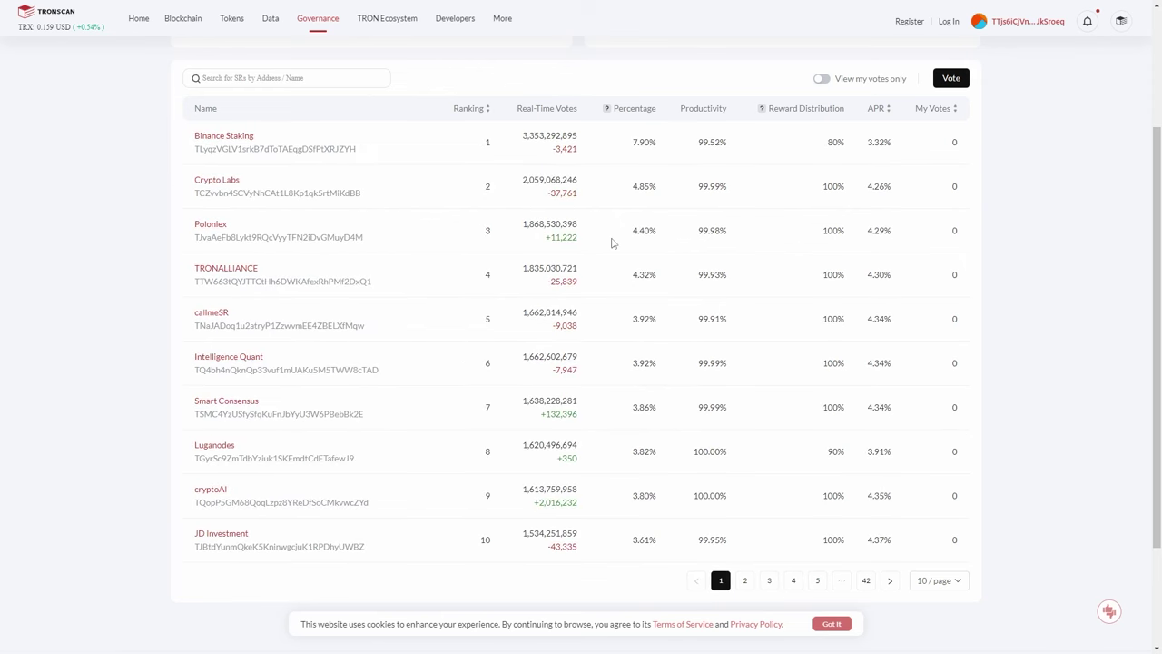
scroll(612, 241, up, 2)
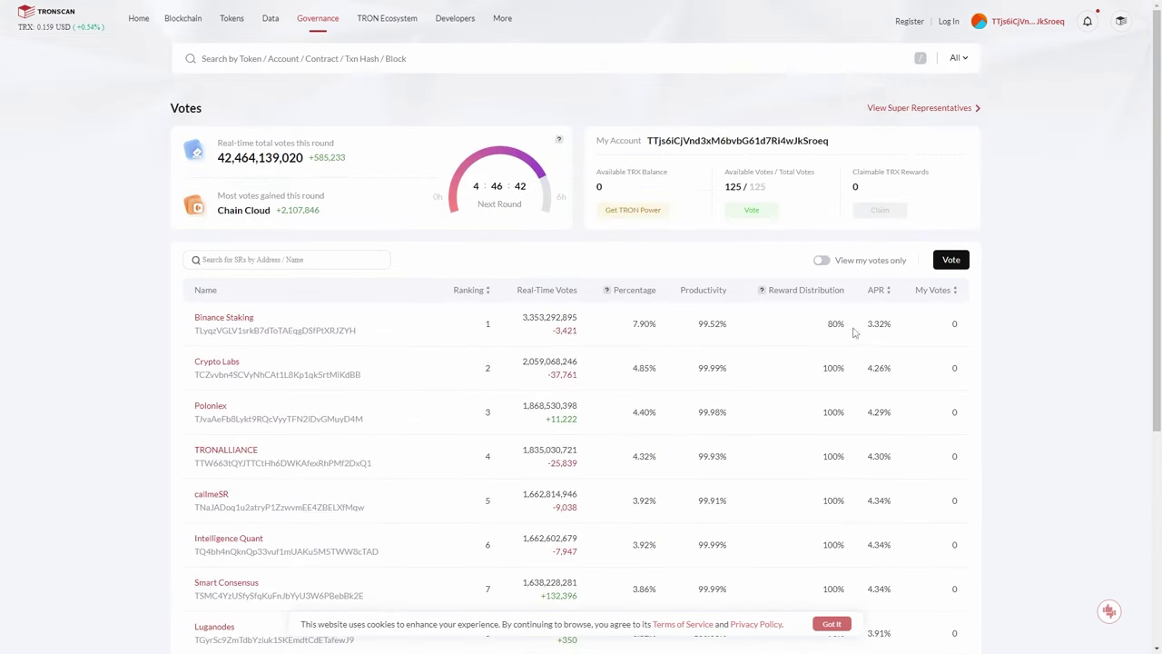
Cast 28 votes for BlockchainOrg (4.45% APR) and sign the vote in TronLink.
click(951, 260)
click(940, 334)
text(28)
scroll(968, 330, down, 1)
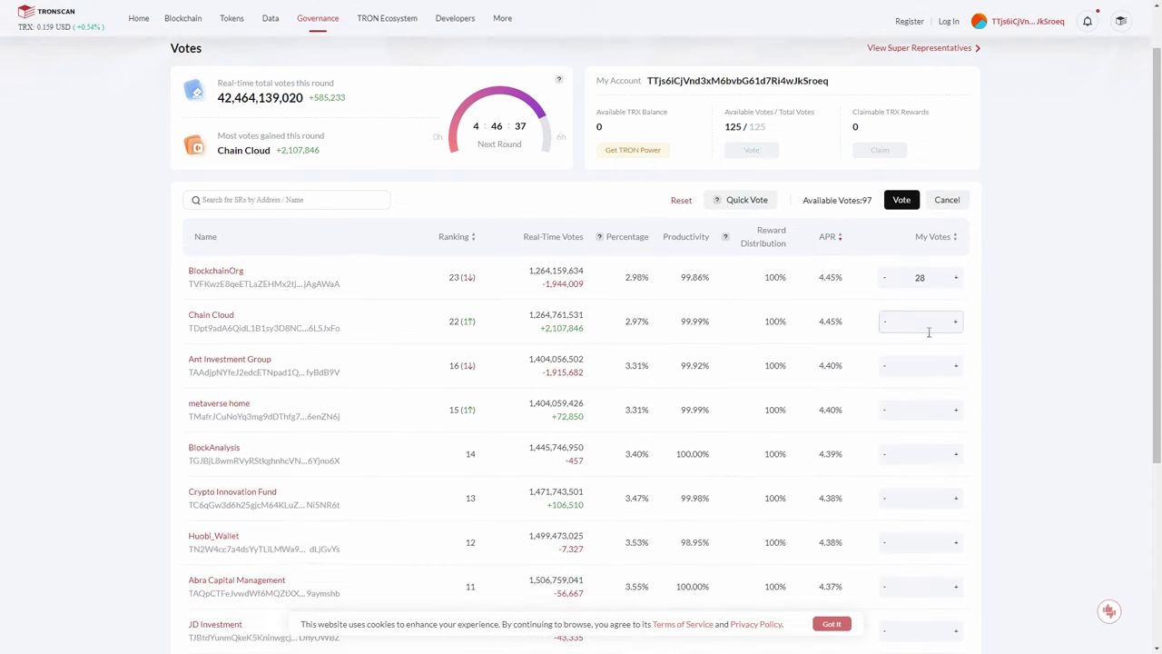
click(902, 199)
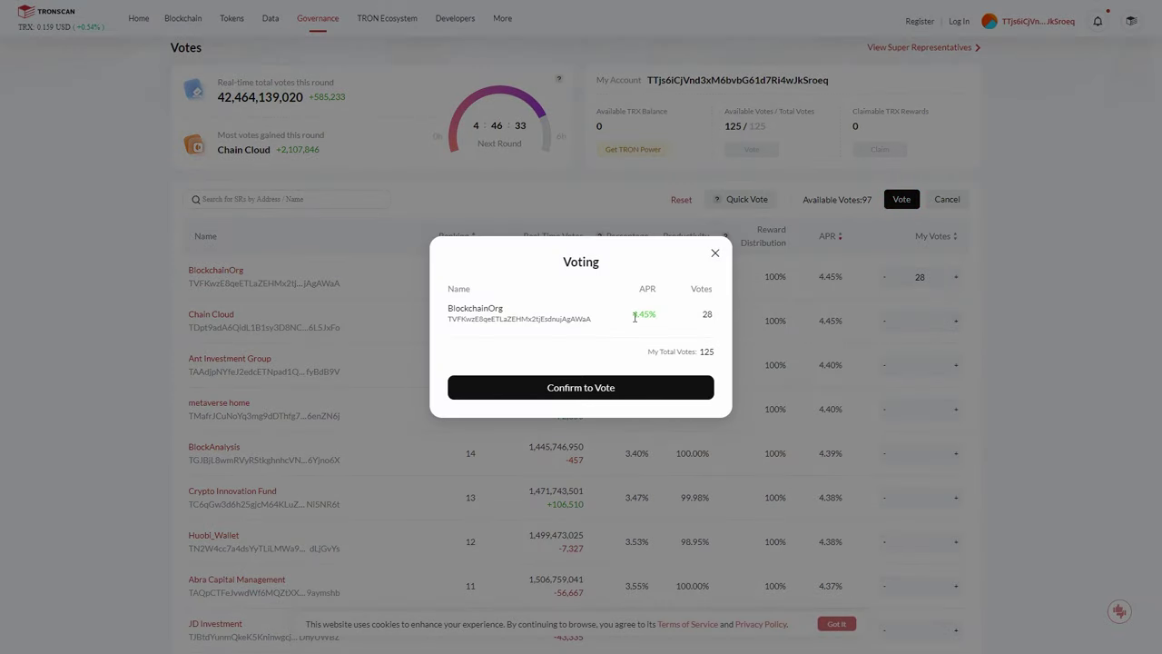
drag(635, 317, 722, 354)
click(605, 387)
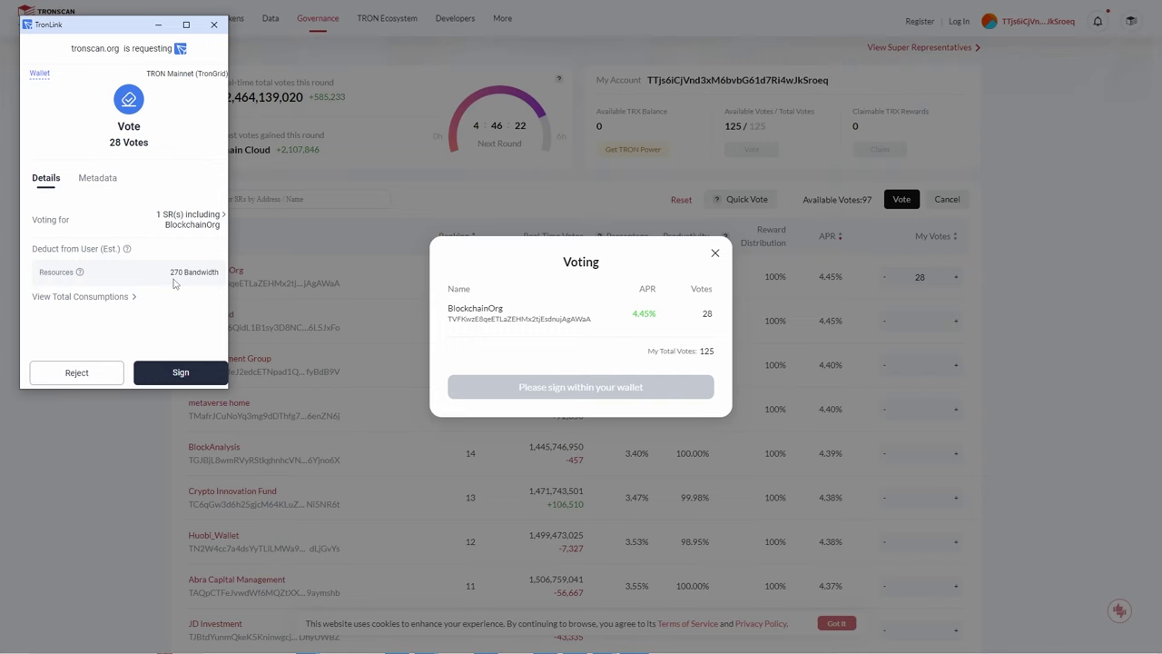
click(181, 372)
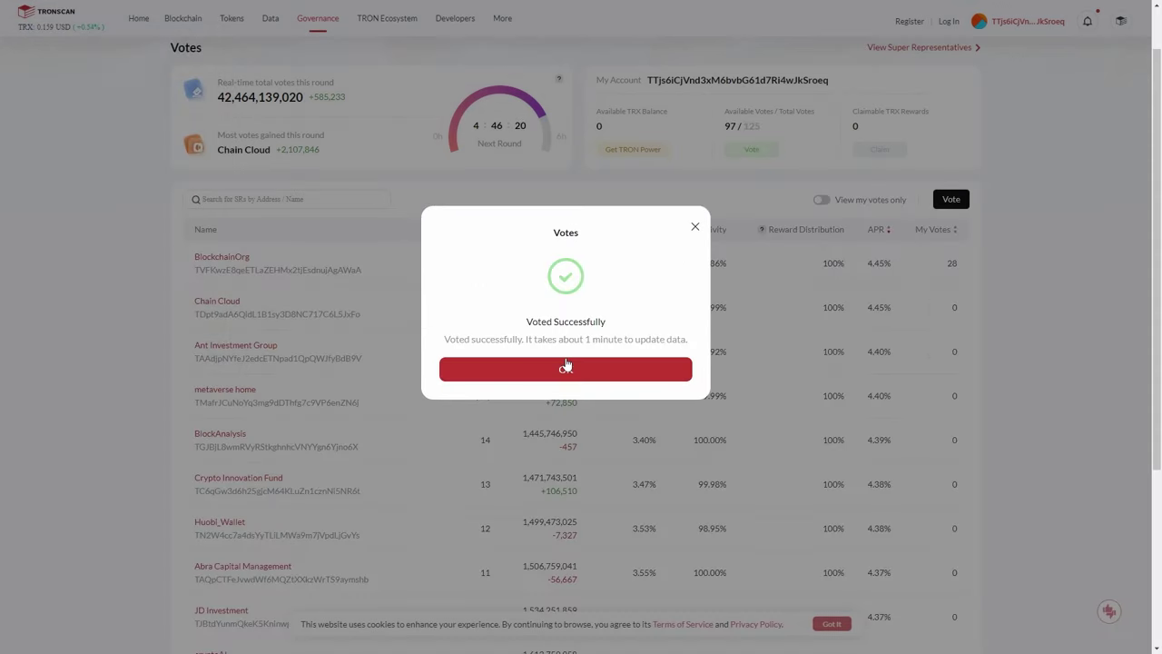
click(566, 367)
Check the account overview until Voting Rewards shows 0.003412 TRX with 97 of 125 TRON Power used.
scroll(210, 227, up, 1)
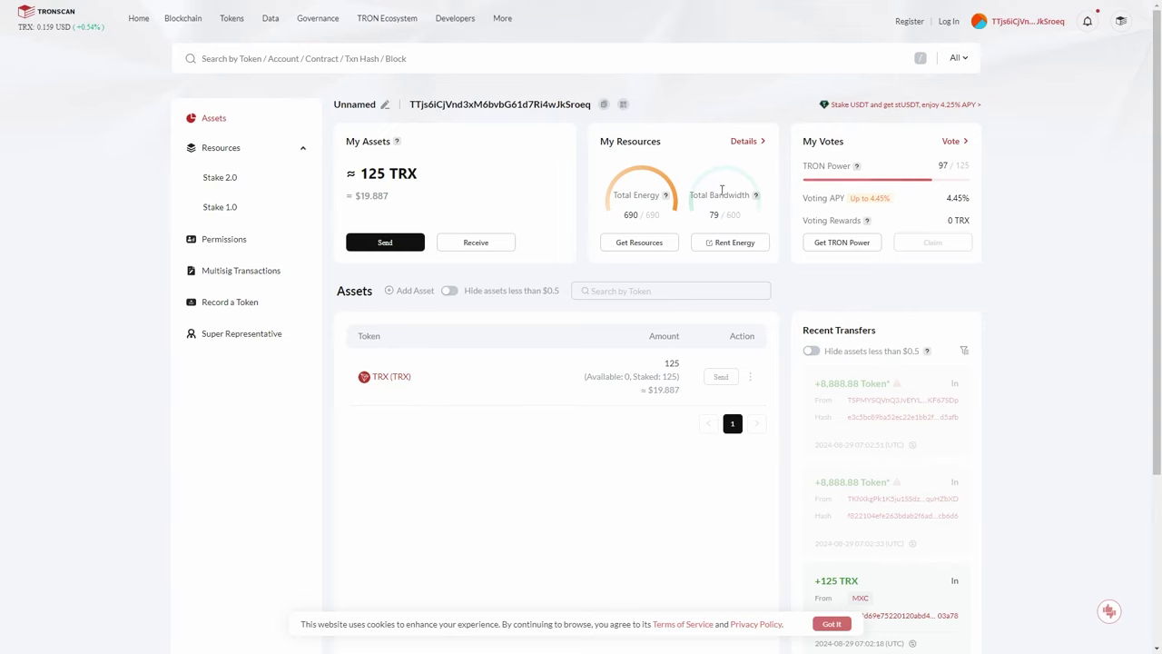
mouse_move(753, 200)
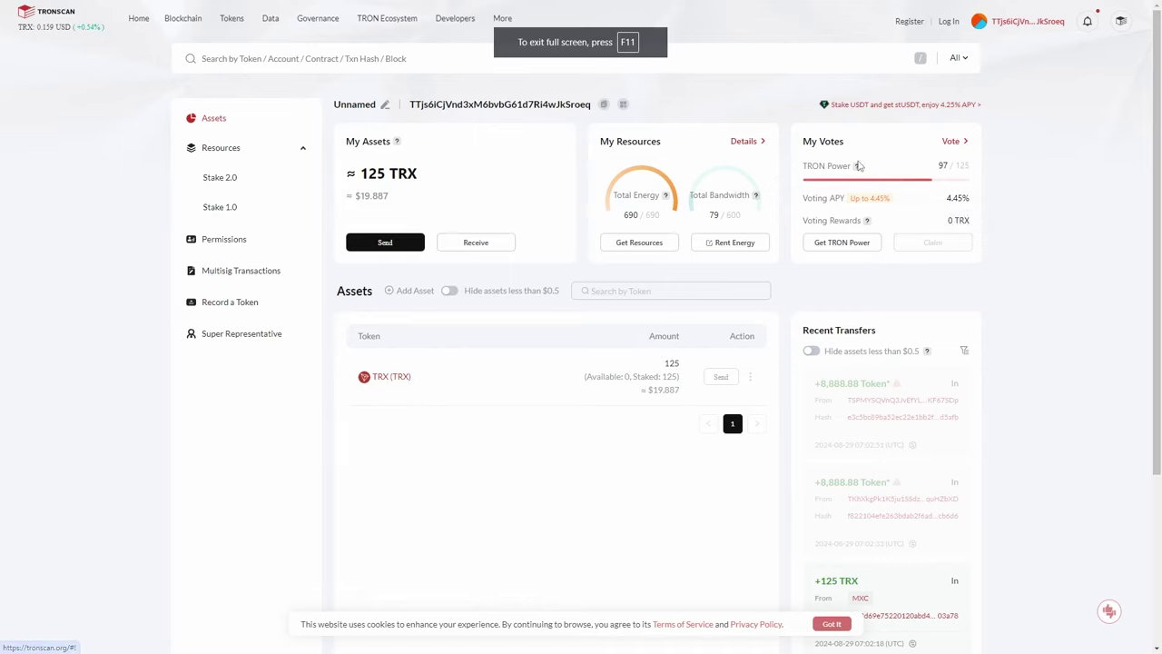
mouse_move(866, 223)
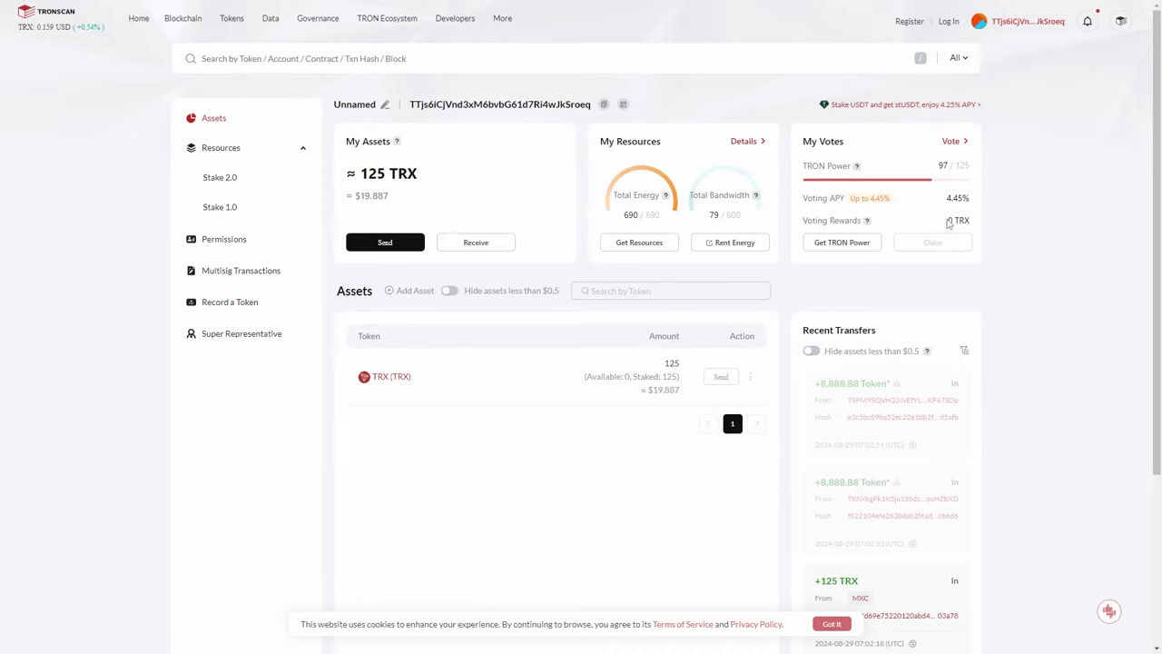
drag(947, 221, 964, 222)
click(1004, 227)
drag(886, 228, 978, 261)
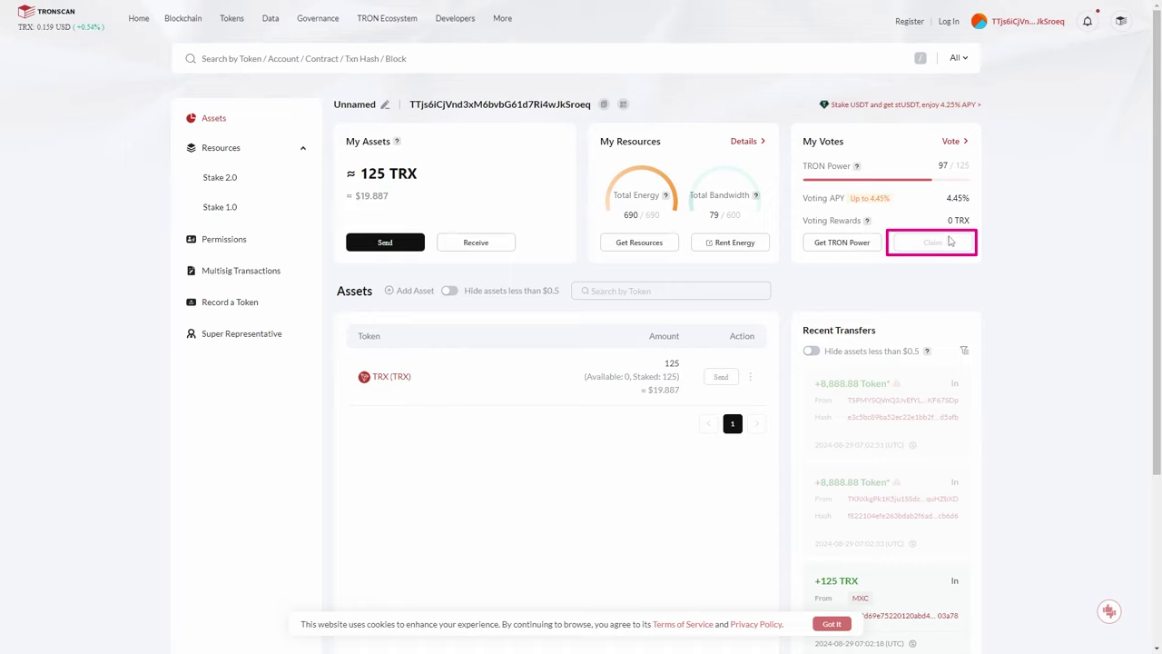
drag(1030, 191, 980, 232)
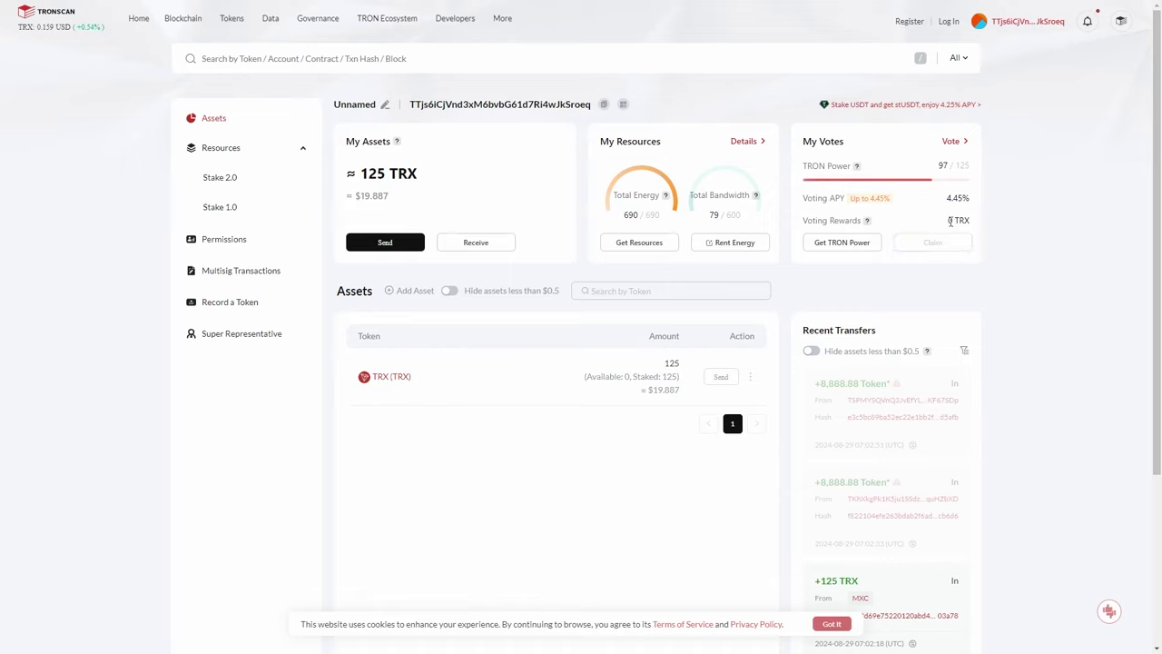
drag(966, 220, 950, 226)
click(868, 225)
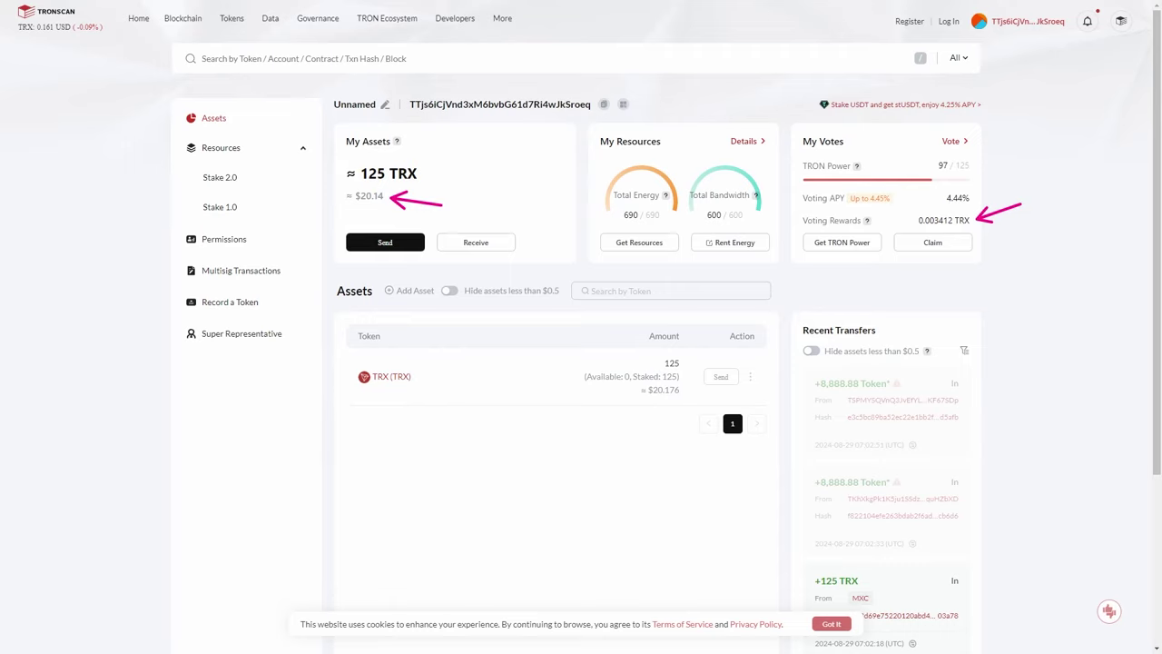
Claim the 0.003412 TRX voting reward, signing the claim in the TronLink wallet.
click(952, 245)
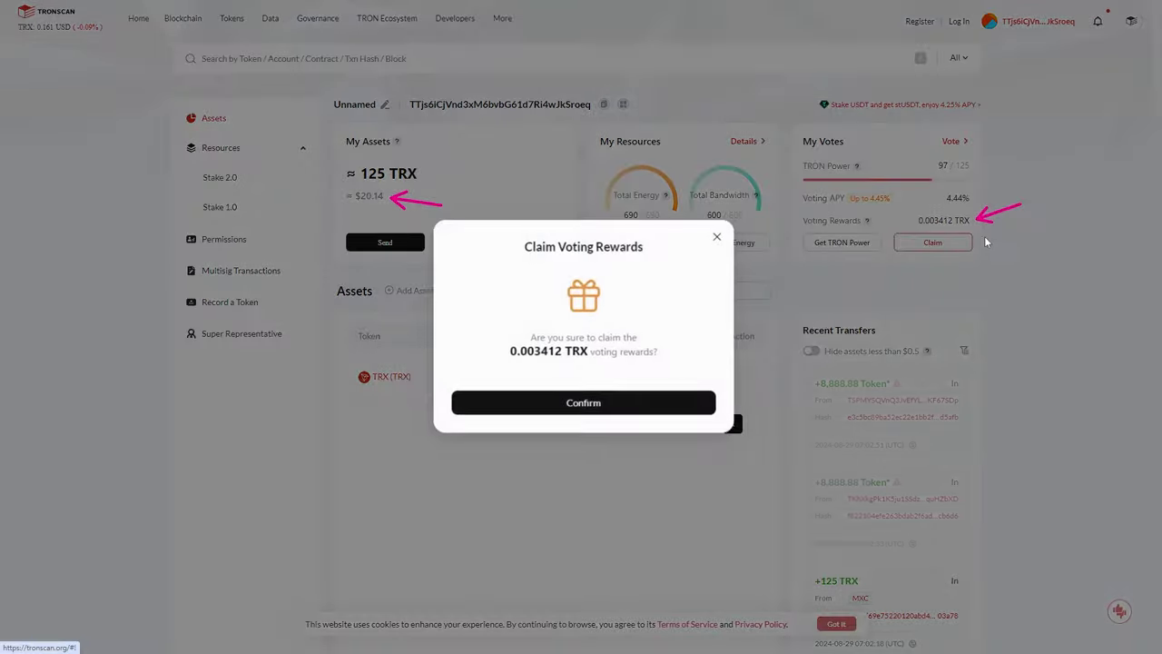
click(577, 405)
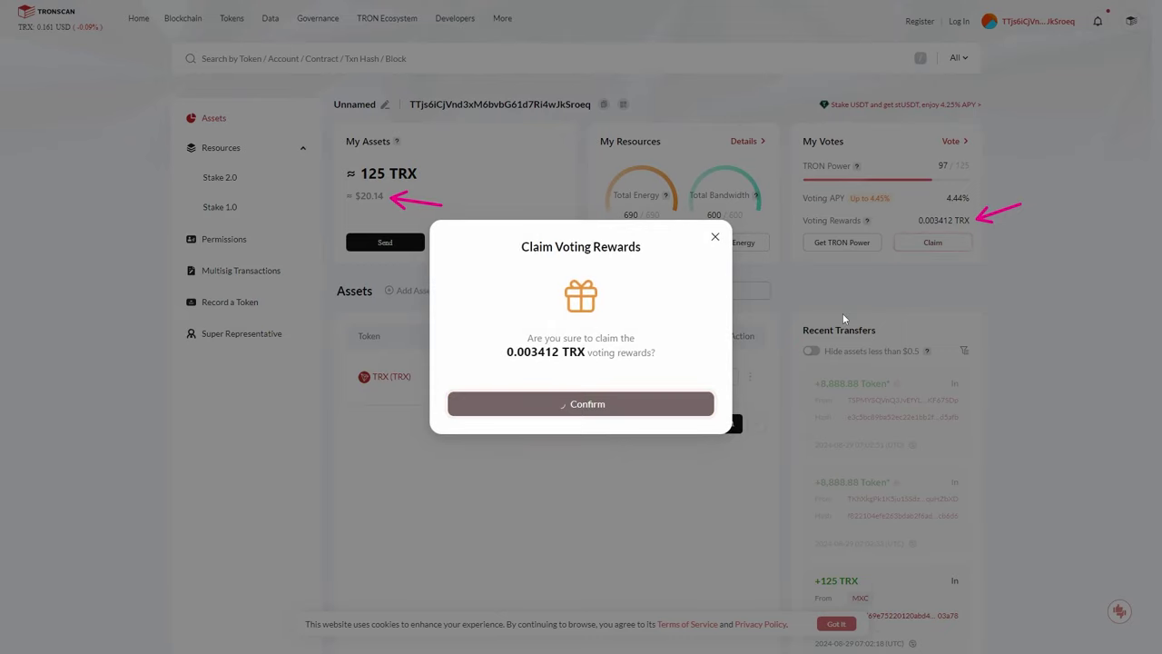
click(191, 379)
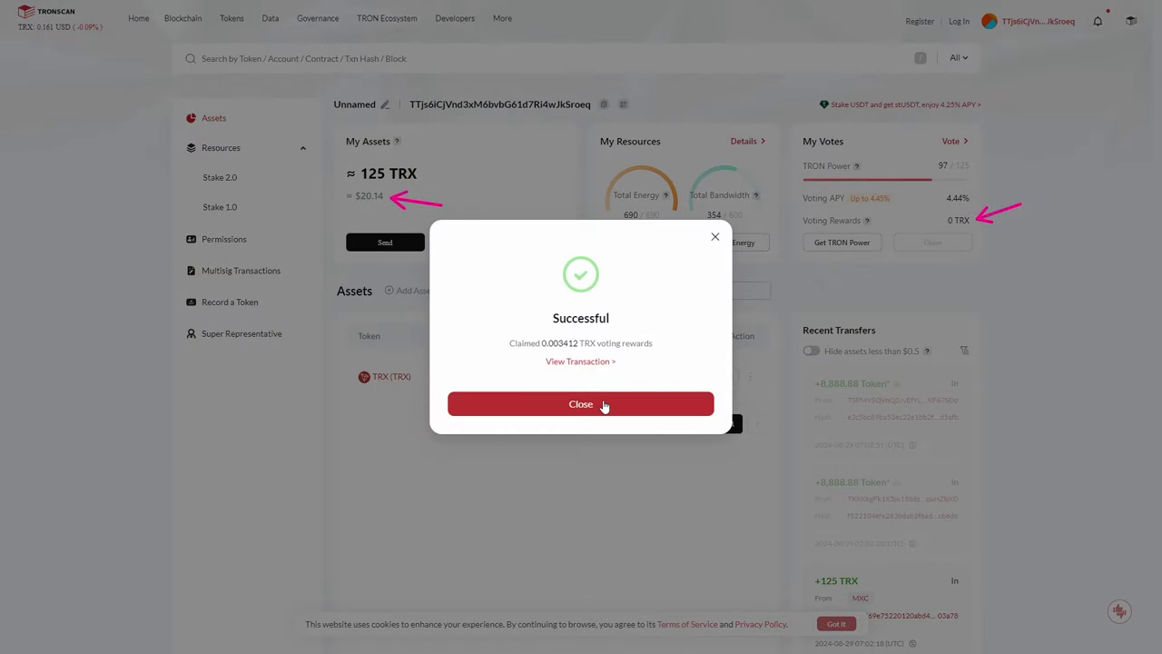
click(604, 405)
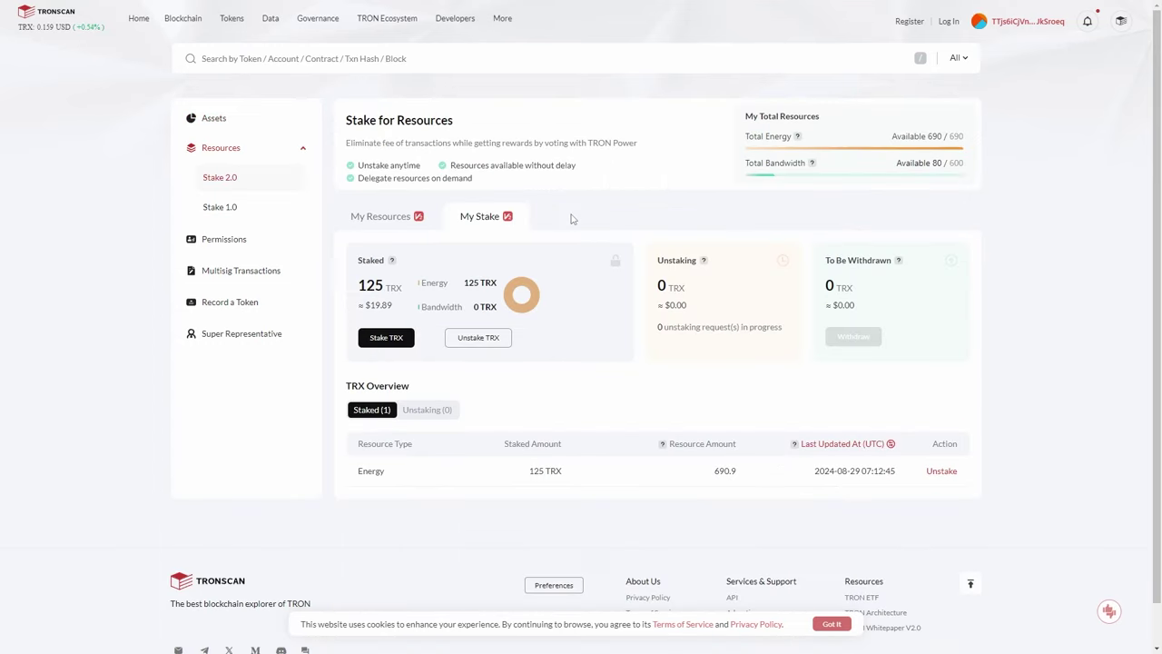
Review the unstake form's 14-day unstaking note, then close it without unstaking.
click(484, 341)
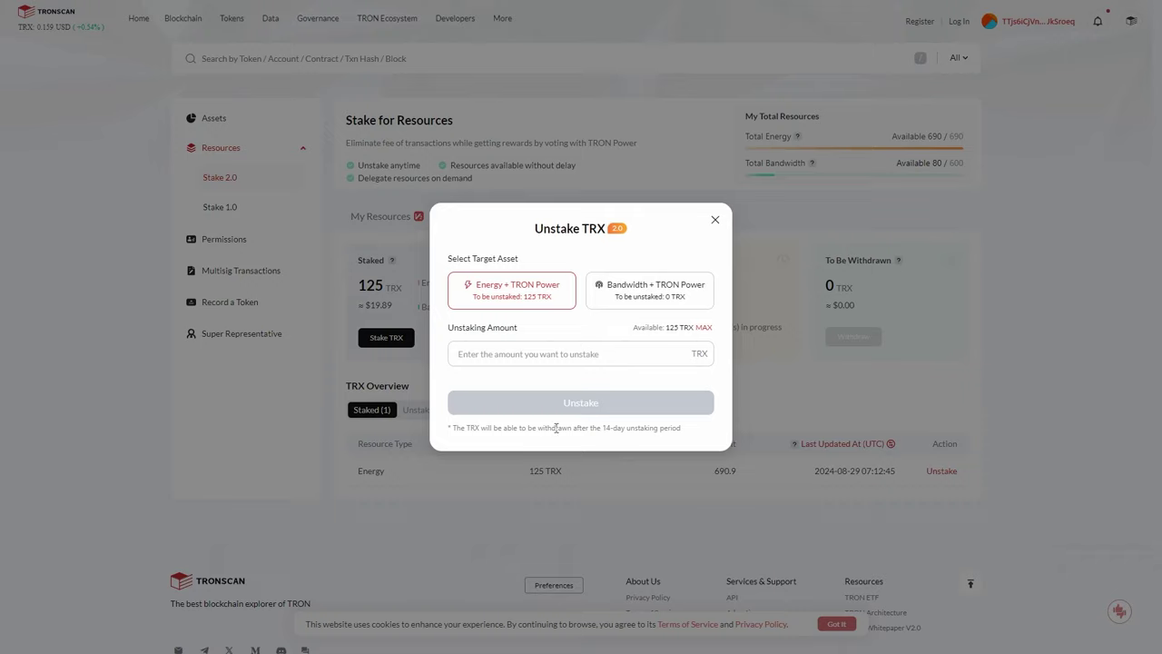
drag(604, 429, 701, 407)
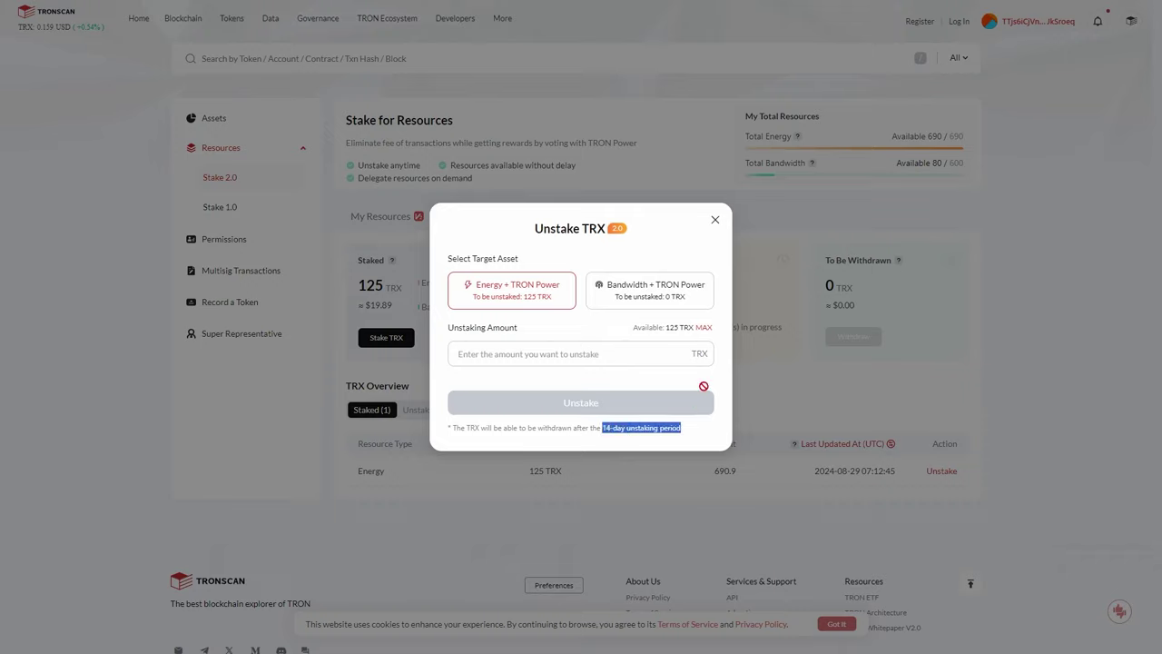
click(729, 229)
click(715, 222)
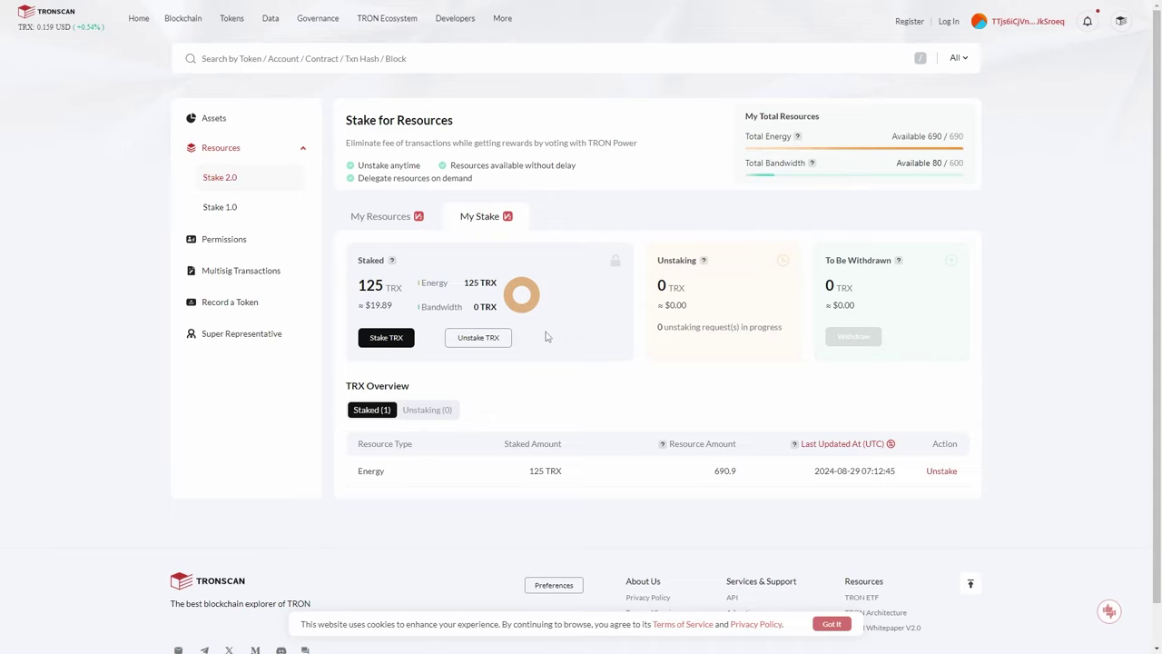
Check the Energy and Bandwidth breakdown under My Resources, then review the account assets overview.
click(400, 221)
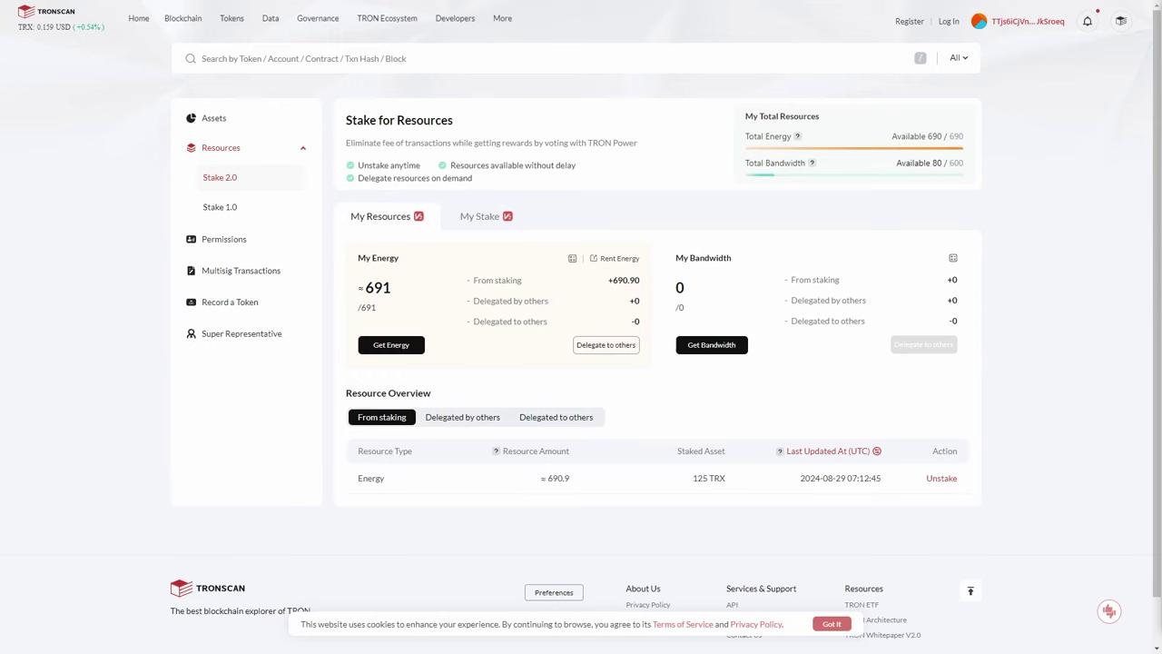
click(227, 120)
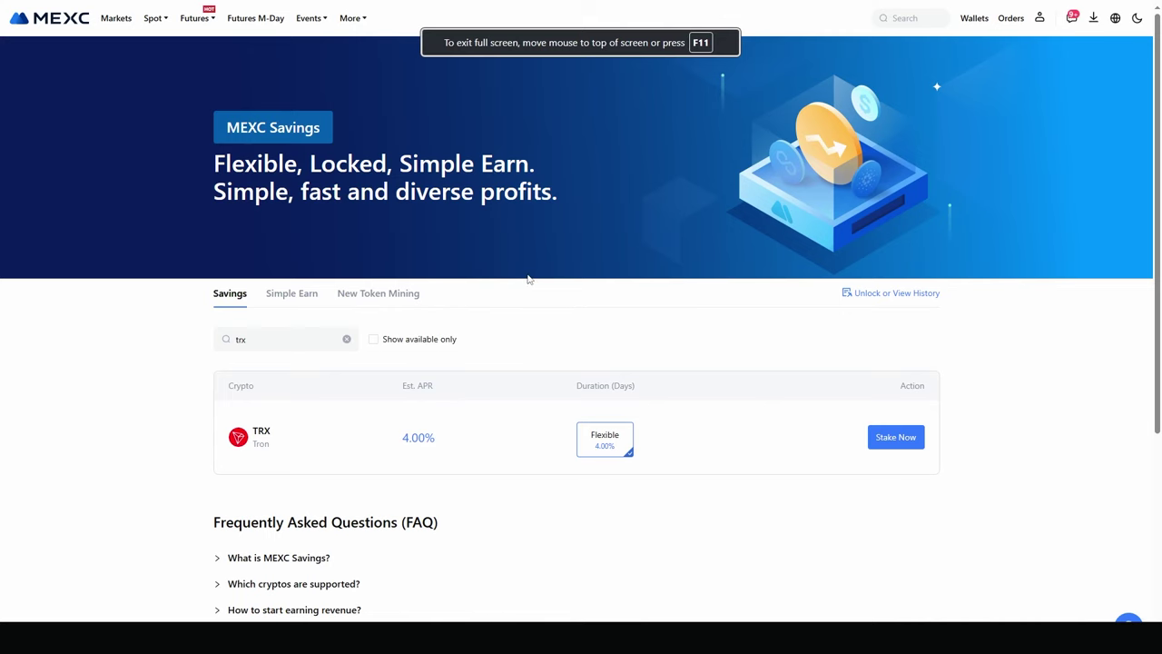
scroll(527, 290, down, 1)
scroll(509, 290, down, 1)
scroll(483, 301, up, 1)
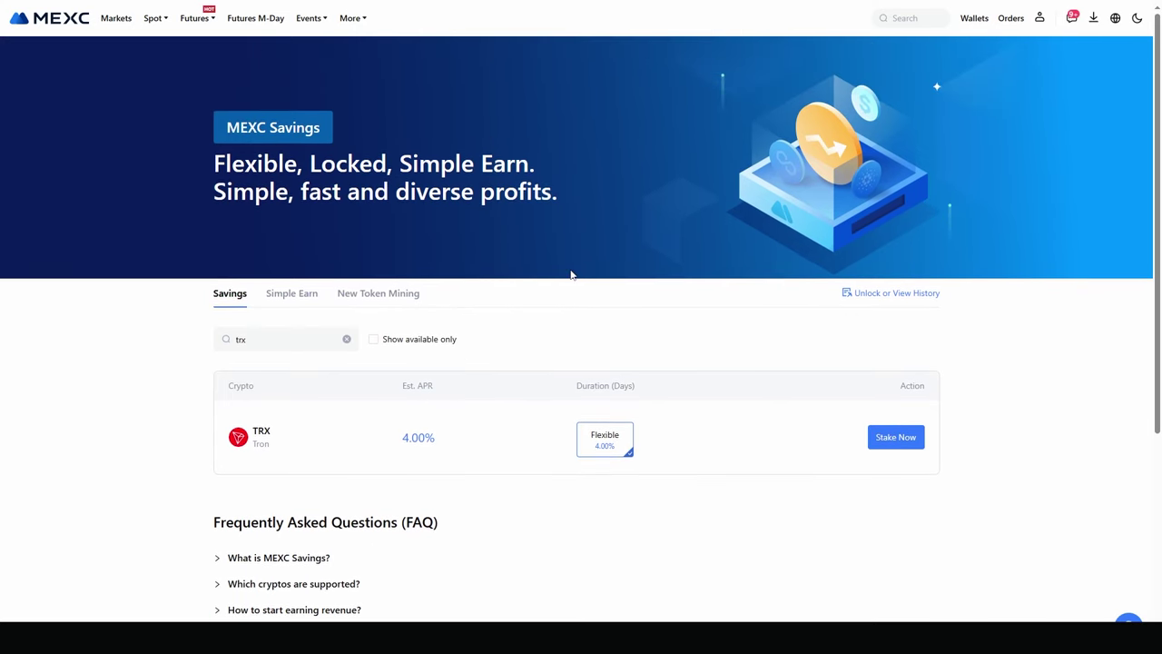
click(346, 339)
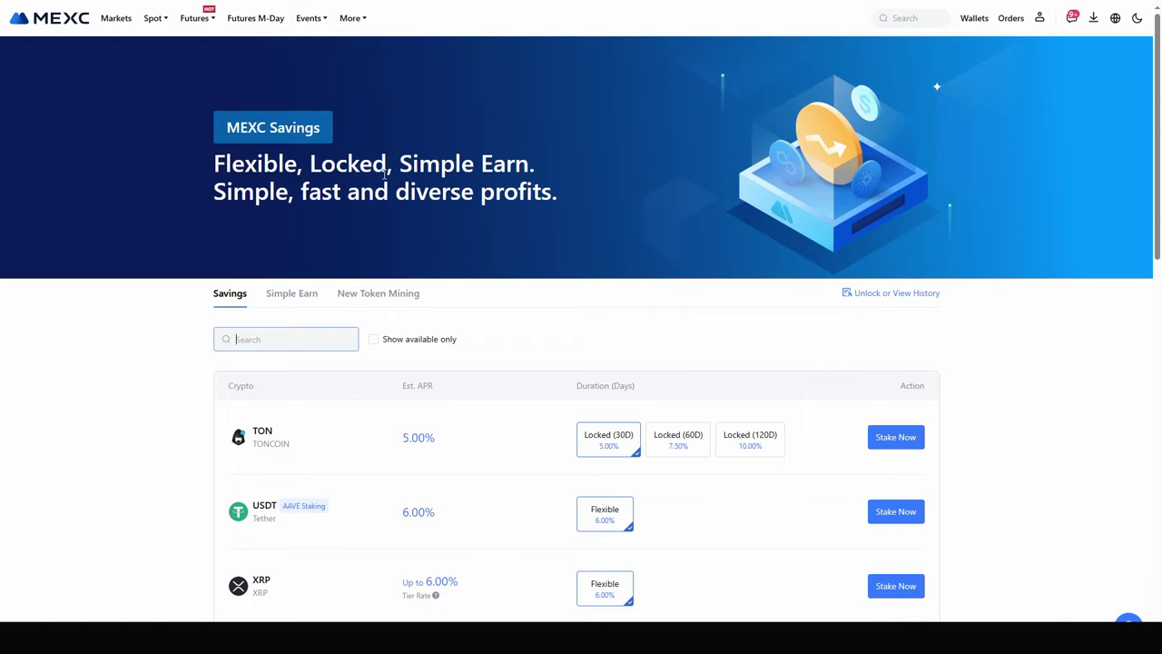
scroll(381, 236, down, 3)
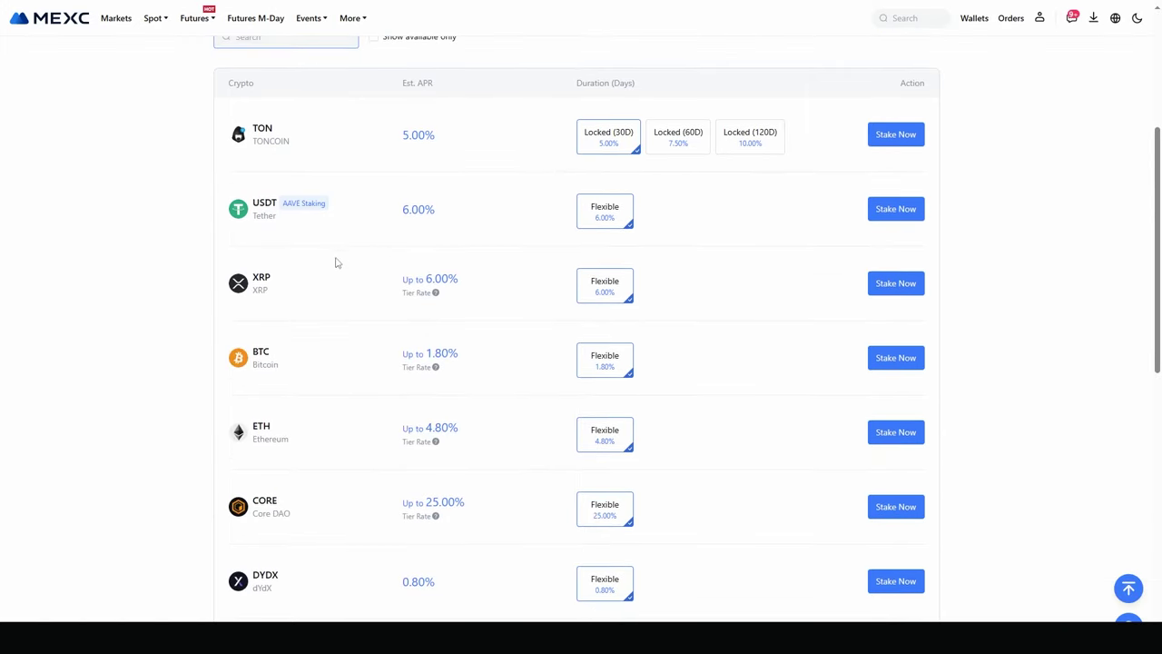
scroll(332, 268, up, 1)
scroll(323, 264, up, 1)
text(trx)
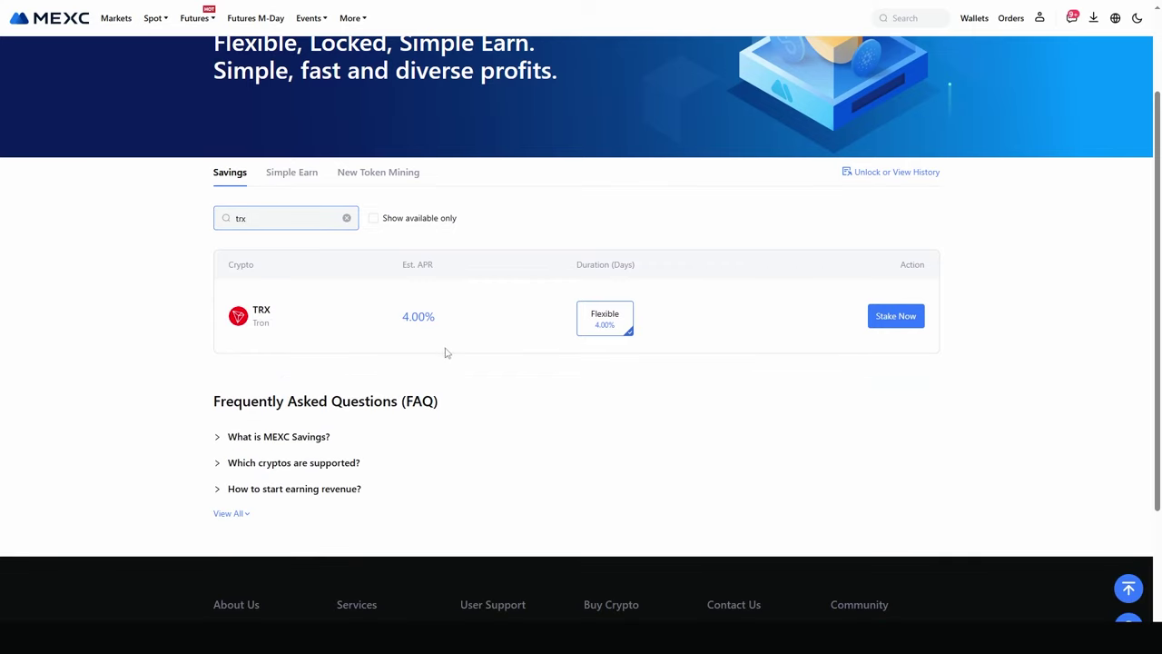
drag(404, 316, 435, 317)
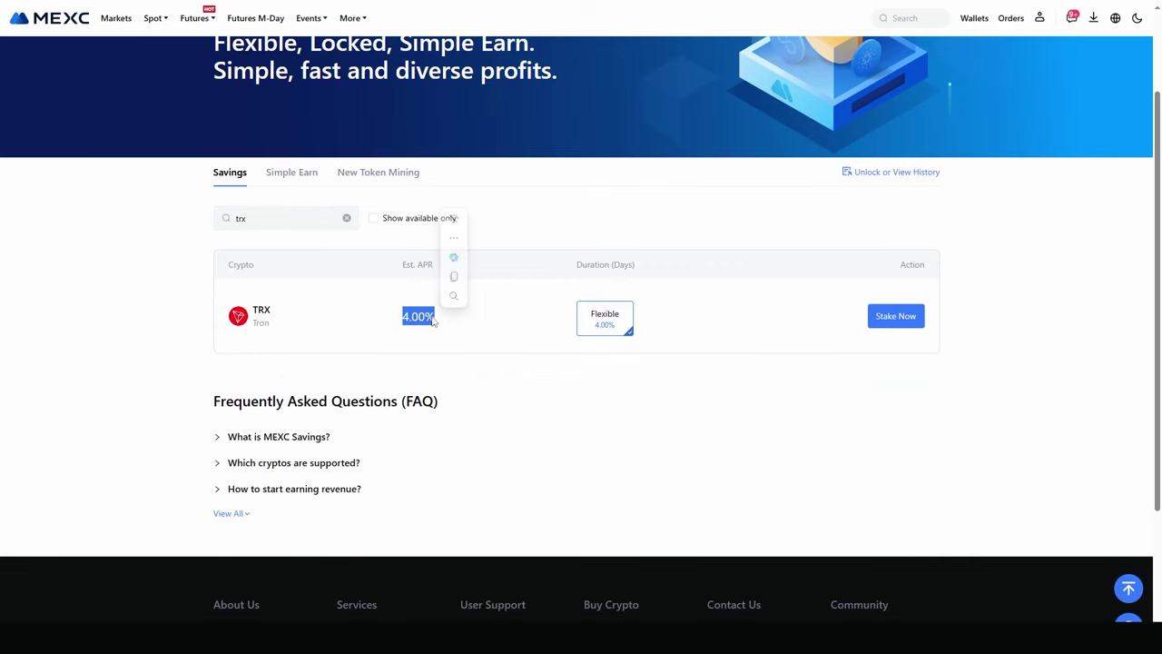
click(602, 327)
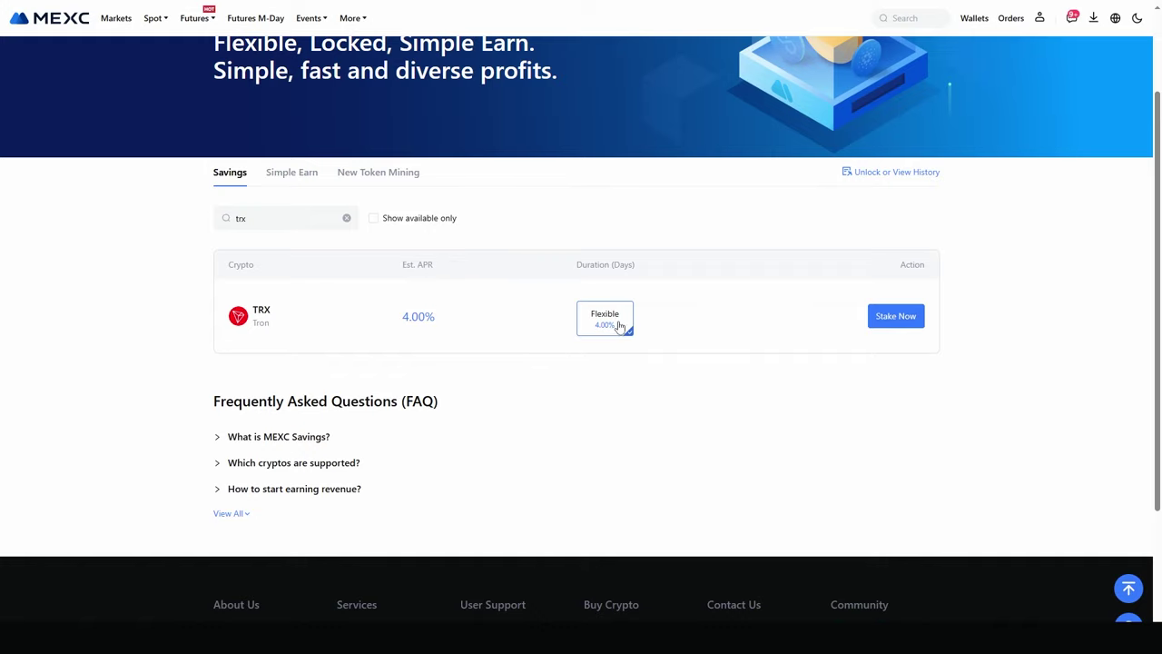
Subscribe to TRX Flexible Savings at 4.00% APR, accepting the risk disclosure before submitting.
click(913, 314)
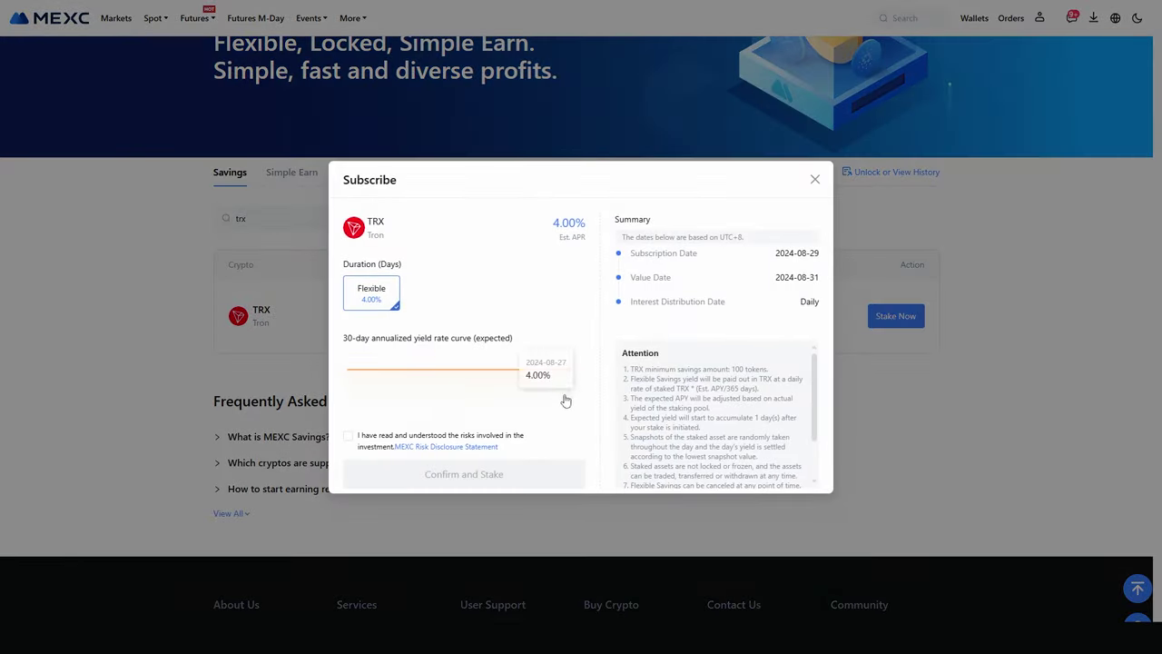
click(348, 436)
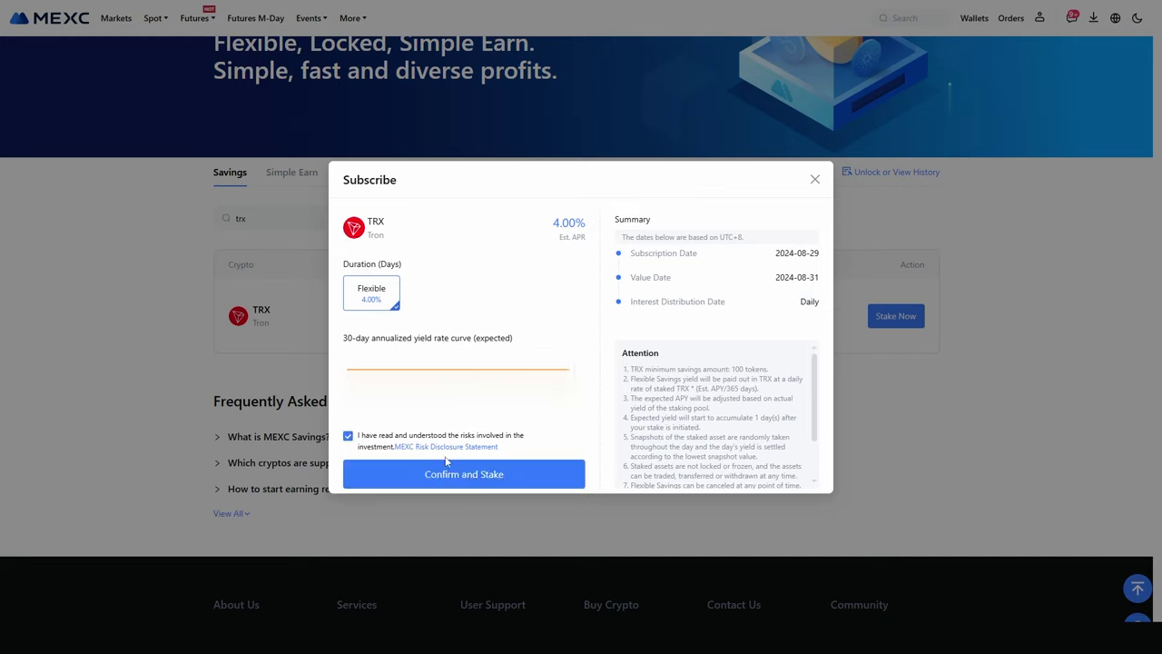
click(459, 480)
double_click(798, 254)
click(800, 254)
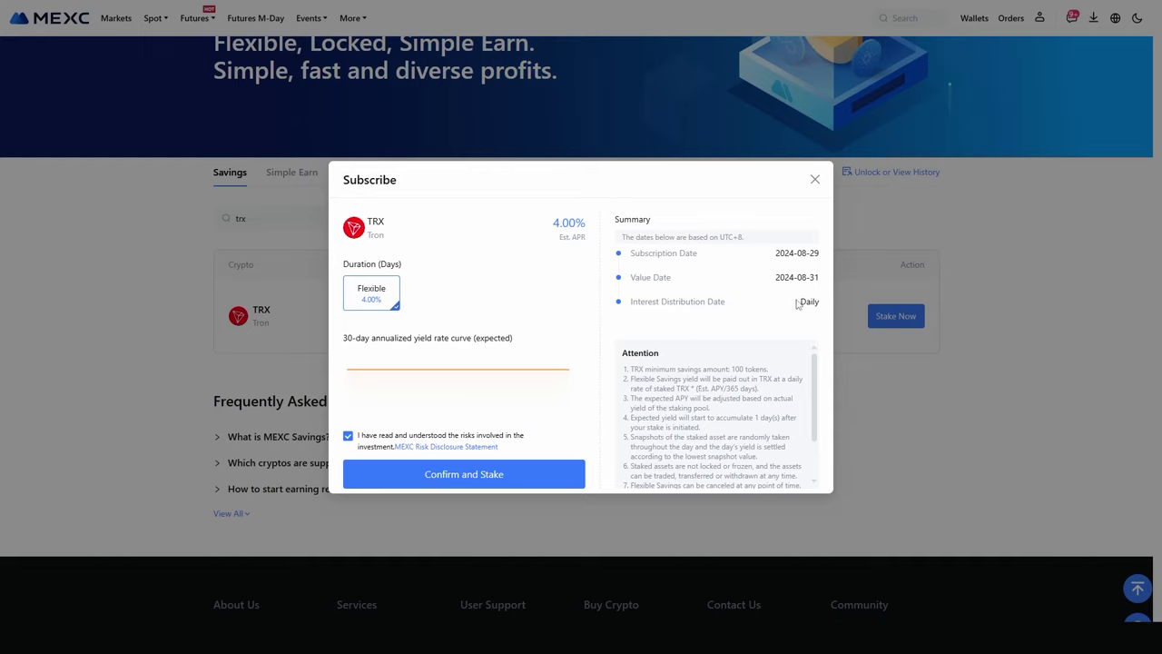